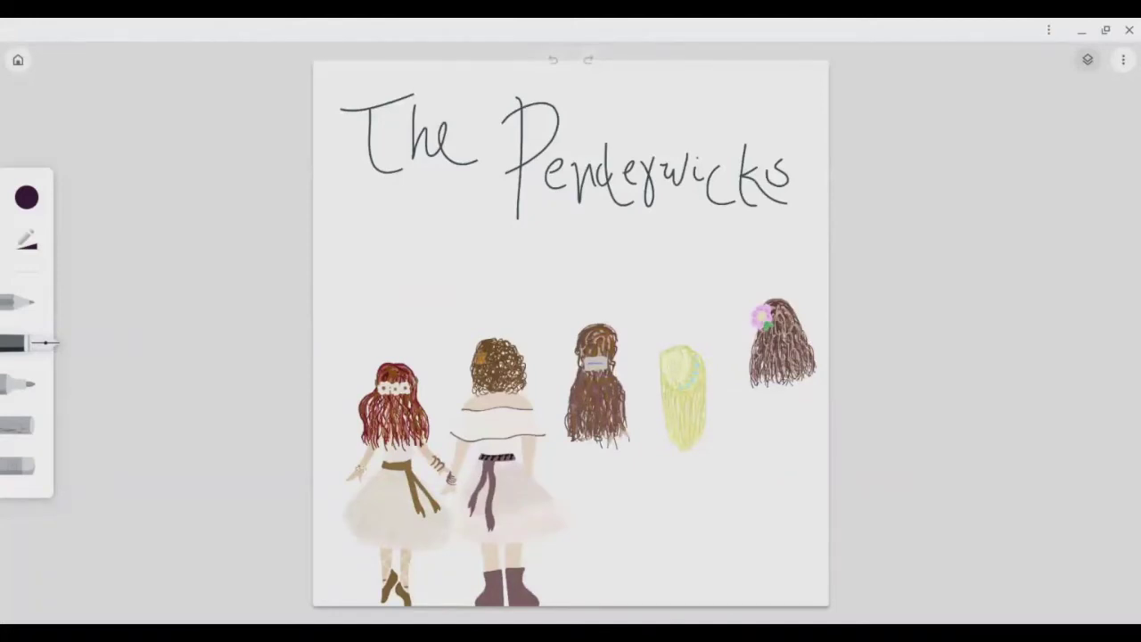
Undo the thin pen lettering above the curly-haired girl's head.
{"action": "scroll", "coordinate": [497, 332], "scroll_direction": "up", "scroll_amount": 5}
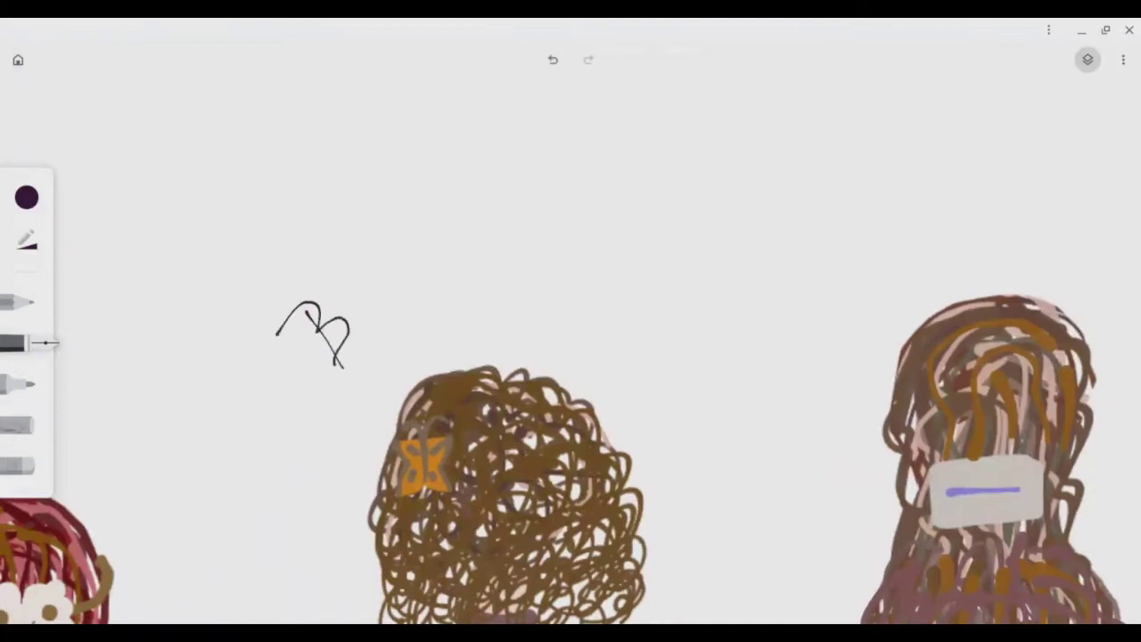
{"action": "left_click", "coordinate": [552, 59]}
{"action": "left_click", "coordinate": [552, 58]}
Letter "Batty" in dark purple marker above the curly-haired girl and draw an arrow pointing to her head.
{"action": "left_click", "coordinate": [18, 383]}
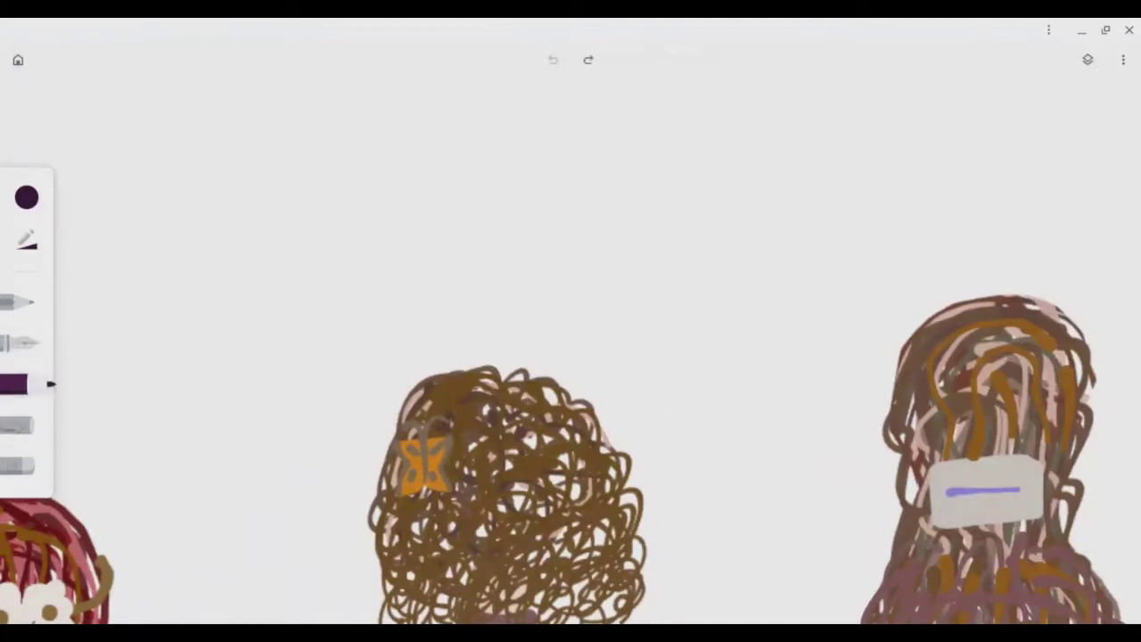
{"action": "left_click", "coordinate": [18, 384]}
{"action": "left_click_drag", "start_coordinate": [337, 334], "coordinate": [384, 302]}
{"action": "left_click_drag", "start_coordinate": [366, 314], "coordinate": [374, 373]}
{"action": "left_click_drag", "start_coordinate": [441, 312], "coordinate": [444, 346]}
{"action": "mouse_move", "coordinate": [489, 258]}
{"action": "left_mouse_down"}
{"action": "mouse_move", "coordinate": [492, 334]}
{"action": "mouse_move", "coordinate": [507, 296]}
{"action": "left_mouse_up"}
{"action": "mouse_move", "coordinate": [530, 256]}
{"action": "left_mouse_down"}
{"action": "mouse_move", "coordinate": [526, 331]}
{"action": "mouse_move", "coordinate": [559, 289]}
{"action": "left_mouse_up"}
{"action": "left_click_drag", "start_coordinate": [579, 294], "coordinate": [567, 367]}
{"action": "left_click_drag", "start_coordinate": [683, 276], "coordinate": [626, 396]}
{"action": "mouse_move", "coordinate": [609, 362]}
{"action": "left_mouse_down"}
{"action": "mouse_move", "coordinate": [624, 397]}
{"action": "mouse_move", "coordinate": [659, 392]}
{"action": "left_mouse_up"}
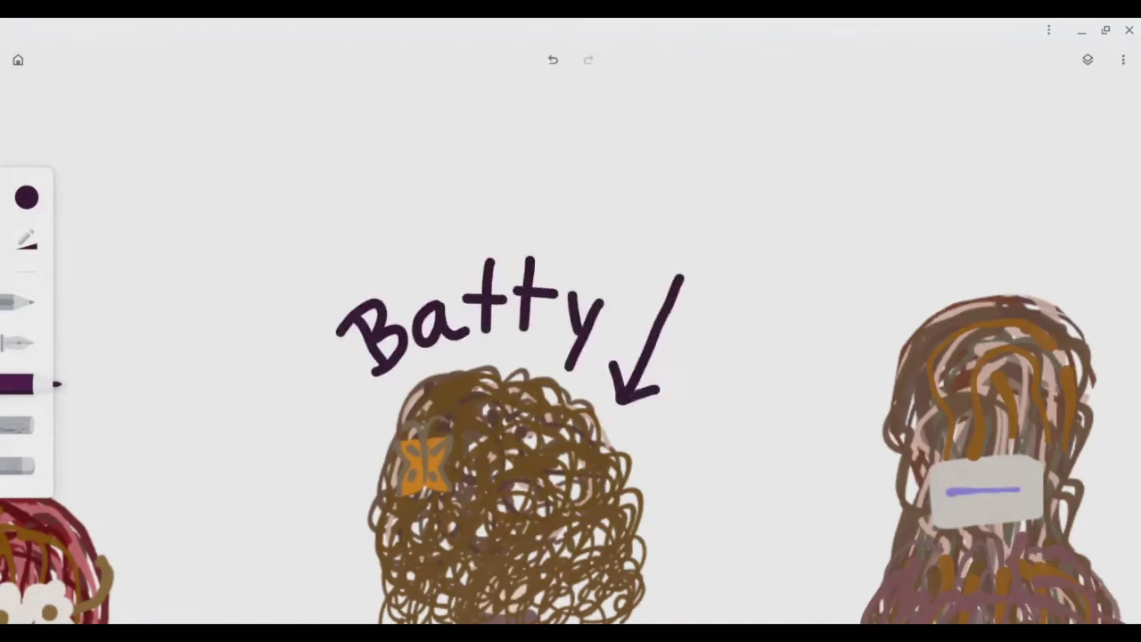
Letter "Lydia" in dark purple marker above the red-haired girl and draw an arrow pointing to her head.
{"action": "scroll", "coordinate": [571, 356], "scroll_direction": "down", "scroll_amount": 5}
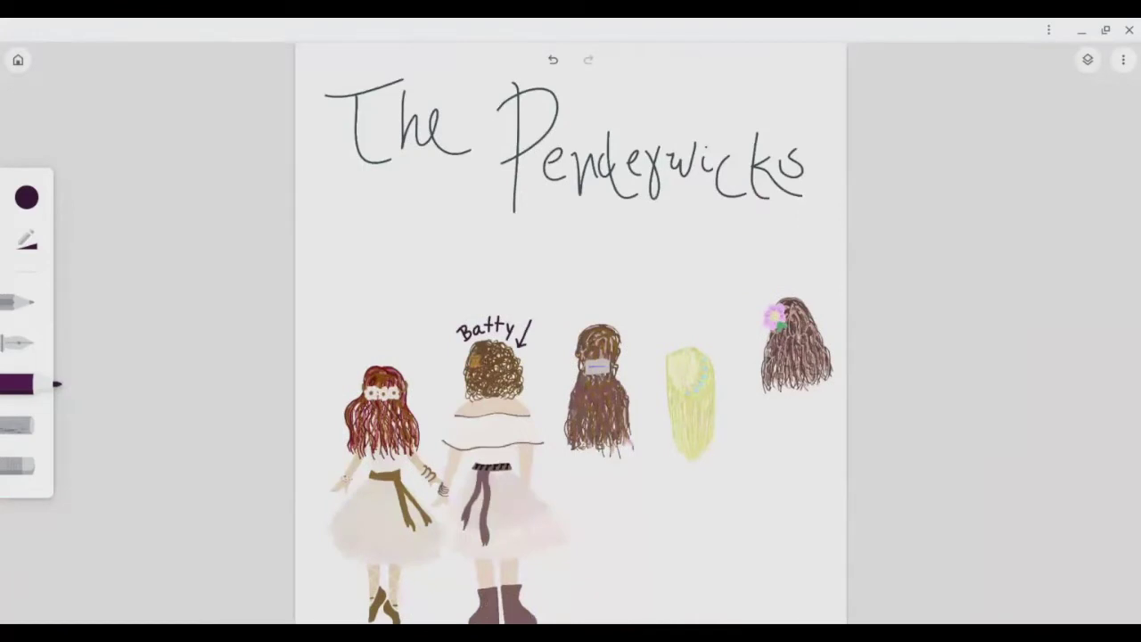
{"action": "scroll", "coordinate": [371, 367], "scroll_direction": "up", "scroll_amount": 5}
{"action": "mouse_move", "coordinate": [325, 250]}
{"action": "left_mouse_down"}
{"action": "mouse_move", "coordinate": [337, 332]}
{"action": "mouse_move", "coordinate": [389, 314]}
{"action": "left_mouse_up"}
{"action": "left_click_drag", "start_coordinate": [382, 260], "coordinate": [409, 307]}
{"action": "left_click_drag", "start_coordinate": [433, 259], "coordinate": [406, 337]}
{"action": "left_click_drag", "start_coordinate": [476, 266], "coordinate": [451, 306]}
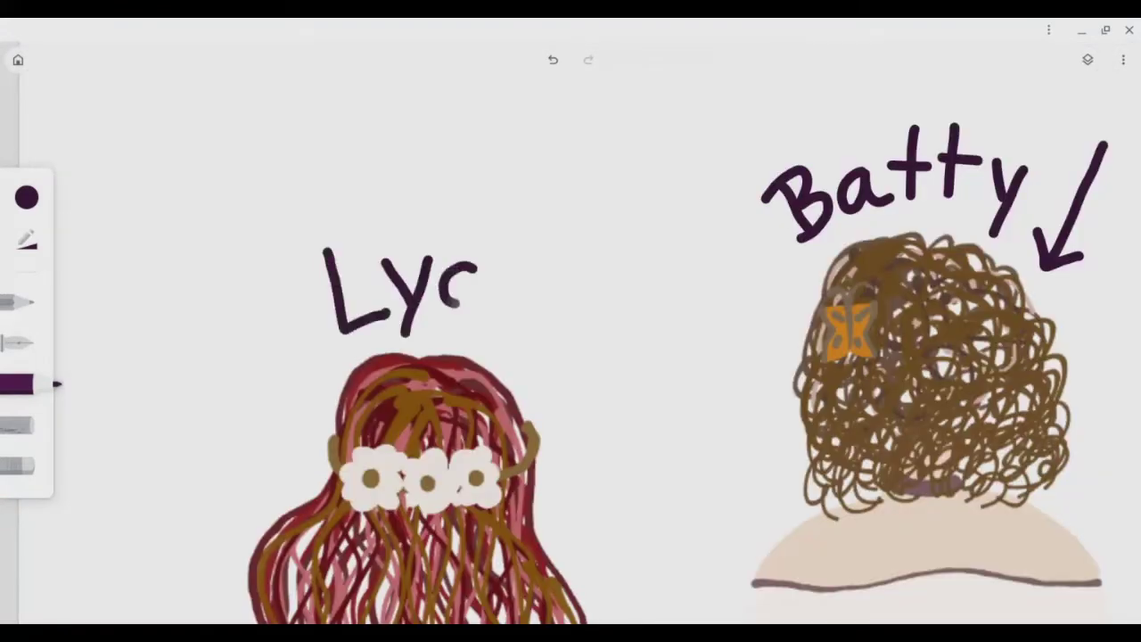
{"action": "left_click_drag", "start_coordinate": [504, 232], "coordinate": [499, 331]}
{"action": "left_click", "coordinate": [521, 257]}
{"action": "mouse_move", "coordinate": [511, 284]}
{"action": "left_mouse_down"}
{"action": "mouse_move", "coordinate": [519, 332]}
{"action": "mouse_move", "coordinate": [541, 341]}
{"action": "left_mouse_up"}
{"action": "left_click_drag", "start_coordinate": [558, 296], "coordinate": [563, 340]}
{"action": "mouse_move", "coordinate": [631, 294]}
{"action": "left_mouse_down"}
{"action": "mouse_move", "coordinate": [574, 394]}
{"action": "mouse_move", "coordinate": [610, 381]}
{"action": "left_mouse_up"}
Letter "Jane" in dark purple marker above the brown-haired head with the grey clip and add an arrow pointing to it.
{"action": "scroll", "coordinate": [571, 356], "scroll_direction": "down", "scroll_amount": 5}
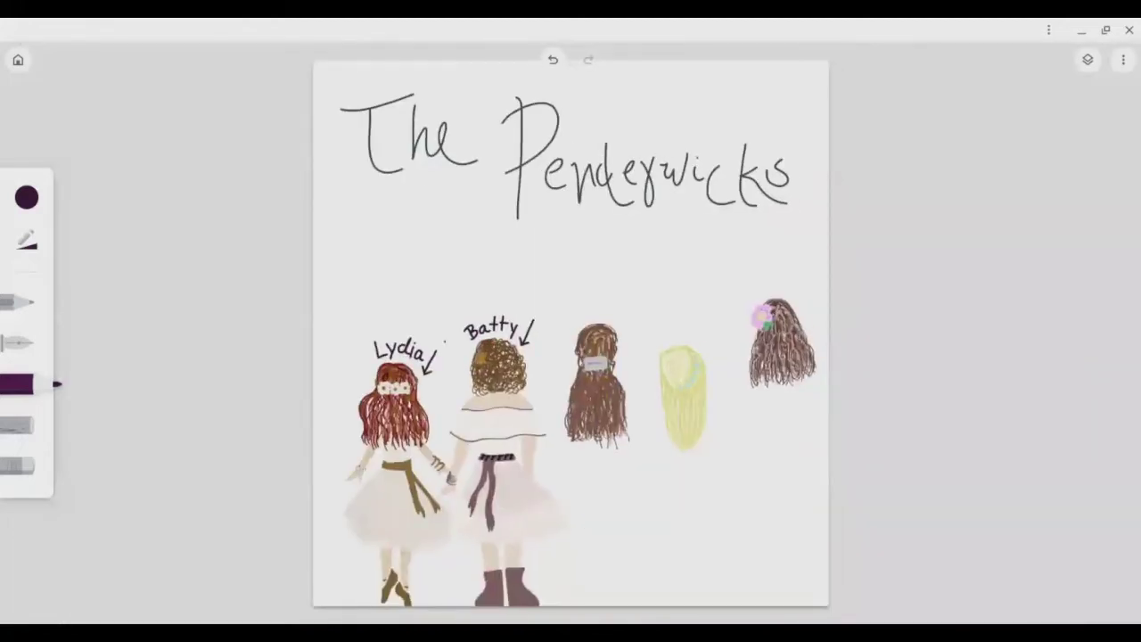
{"action": "scroll", "coordinate": [570, 356], "scroll_direction": "up", "scroll_amount": 5}
{"action": "scroll", "coordinate": [571, 357], "scroll_direction": "right", "scroll_amount": 2}
{"action": "scroll", "coordinate": [571, 357], "scroll_direction": "left", "scroll_amount": 2}
{"action": "left_click_drag", "start_coordinate": [524, 285], "coordinate": [504, 361]}
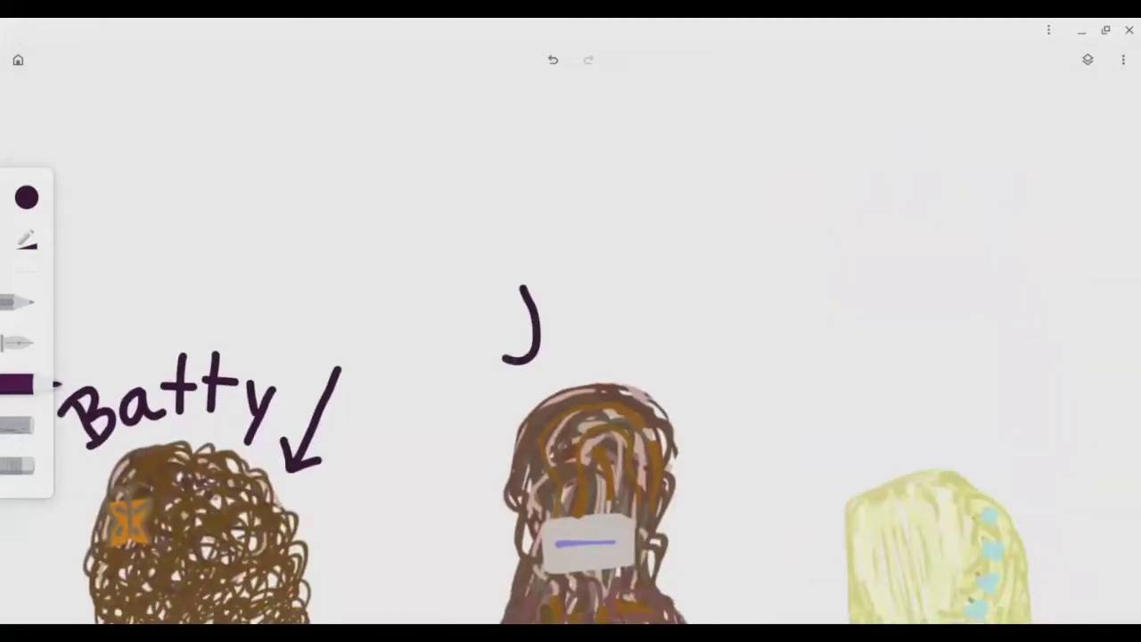
{"action": "left_click_drag", "start_coordinate": [484, 295], "coordinate": [556, 279]}
{"action": "mouse_move", "coordinate": [571, 312]}
{"action": "left_mouse_down"}
{"action": "mouse_move", "coordinate": [551, 337]}
{"action": "mouse_move", "coordinate": [583, 341]}
{"action": "mouse_move", "coordinate": [624, 307]}
{"action": "mouse_move", "coordinate": [651, 339]}
{"action": "mouse_move", "coordinate": [684, 337]}
{"action": "left_mouse_up"}
{"action": "left_click", "coordinate": [661, 314]}
{"action": "mouse_move", "coordinate": [739, 298]}
{"action": "left_mouse_down"}
{"action": "mouse_move", "coordinate": [681, 385]}
{"action": "mouse_move", "coordinate": [717, 385]}
{"action": "left_mouse_up"}
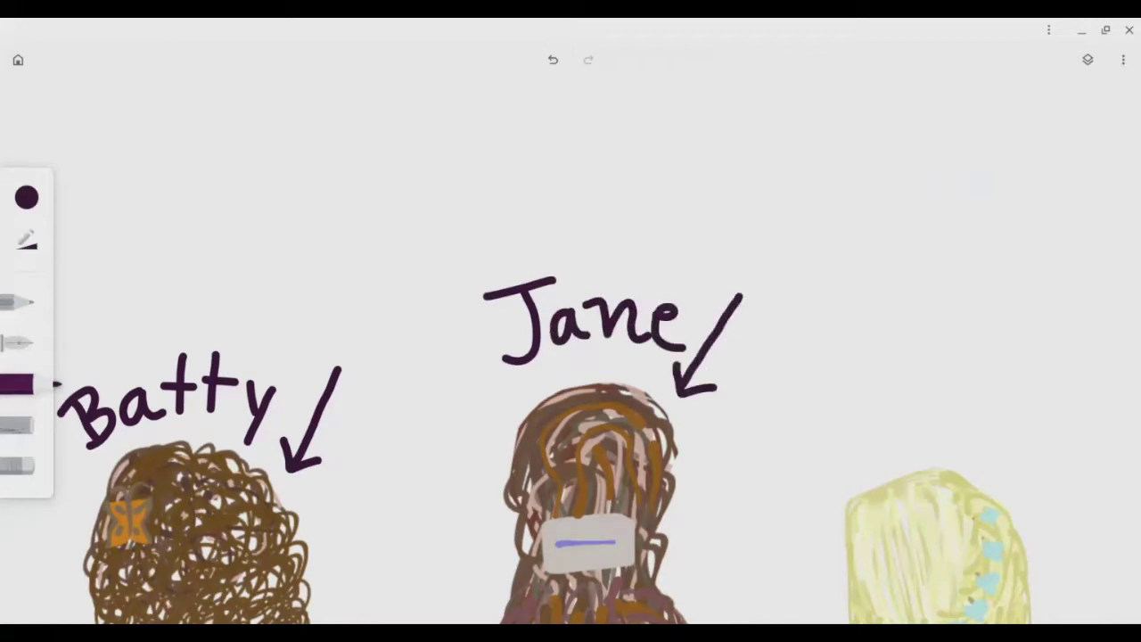
Choose a custom pale pink and start sketching the outline of Jane's top around her long hair.
{"action": "scroll", "coordinate": [571, 357], "scroll_direction": "down", "scroll_amount": 5}
{"action": "scroll", "coordinate": [740, 321], "scroll_direction": "up", "scroll_amount": 3}
{"action": "left_click", "coordinate": [27, 197]}
{"action": "left_click", "coordinate": [242, 189]}
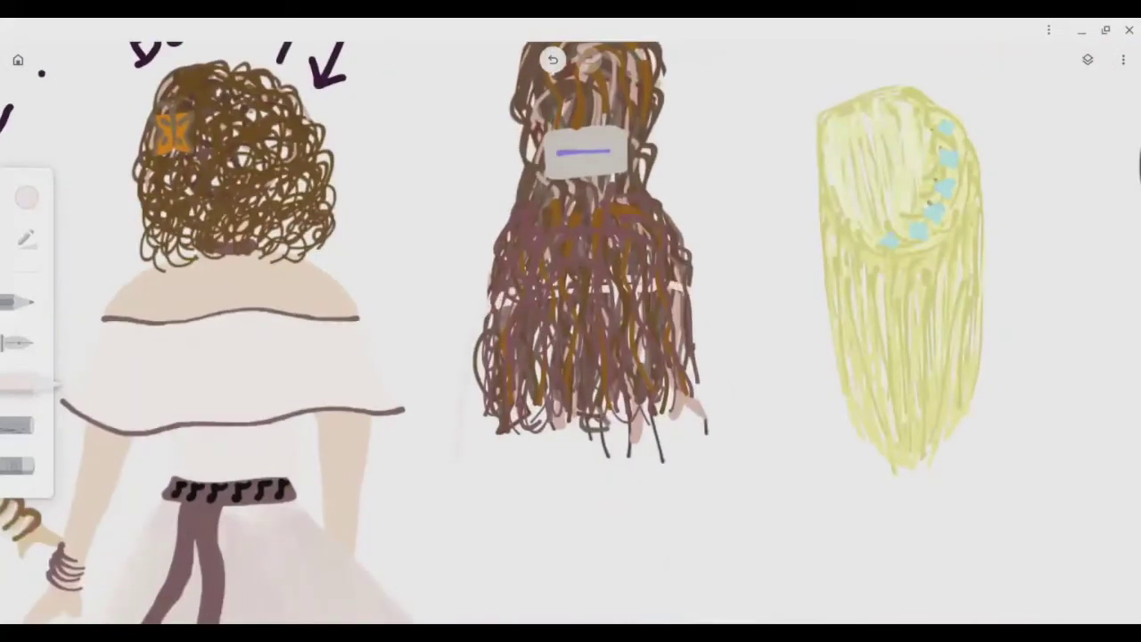
{"action": "scroll", "coordinate": [571, 333], "scroll_direction": "down", "scroll_amount": 5}
{"action": "scroll", "coordinate": [570, 333], "scroll_direction": "up", "scroll_amount": 5}
Undo the last outline strokes and redraw the hem, flared sleeves and body of Jane's outfit in pale pink.
{"action": "key", "text": "ctrl+z"}
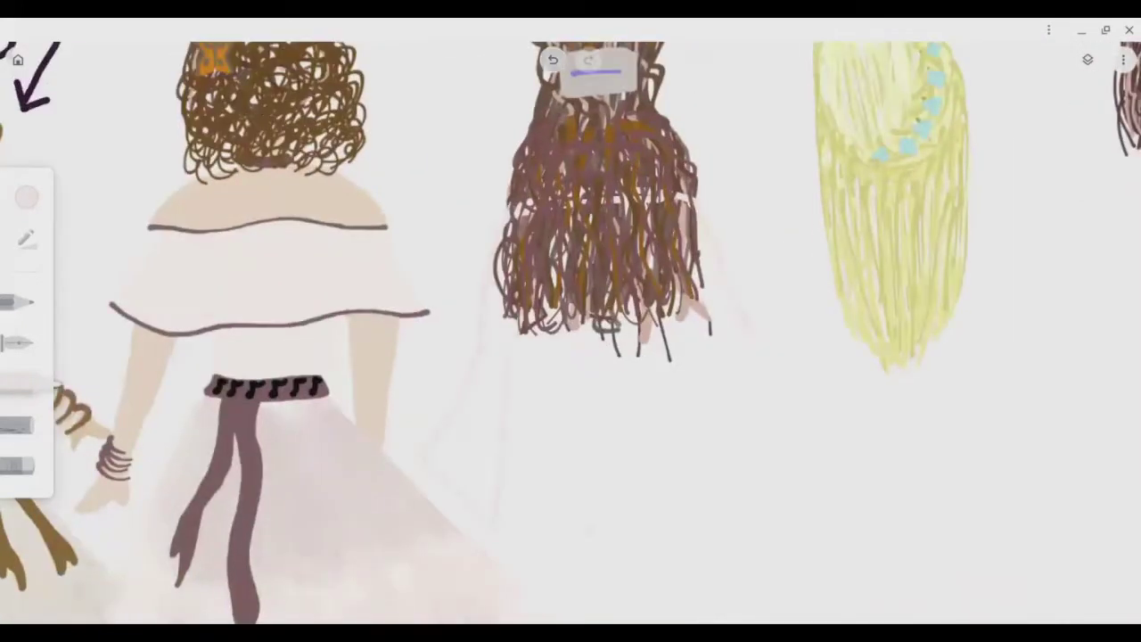
{"action": "key", "text": "ctrl+z"}
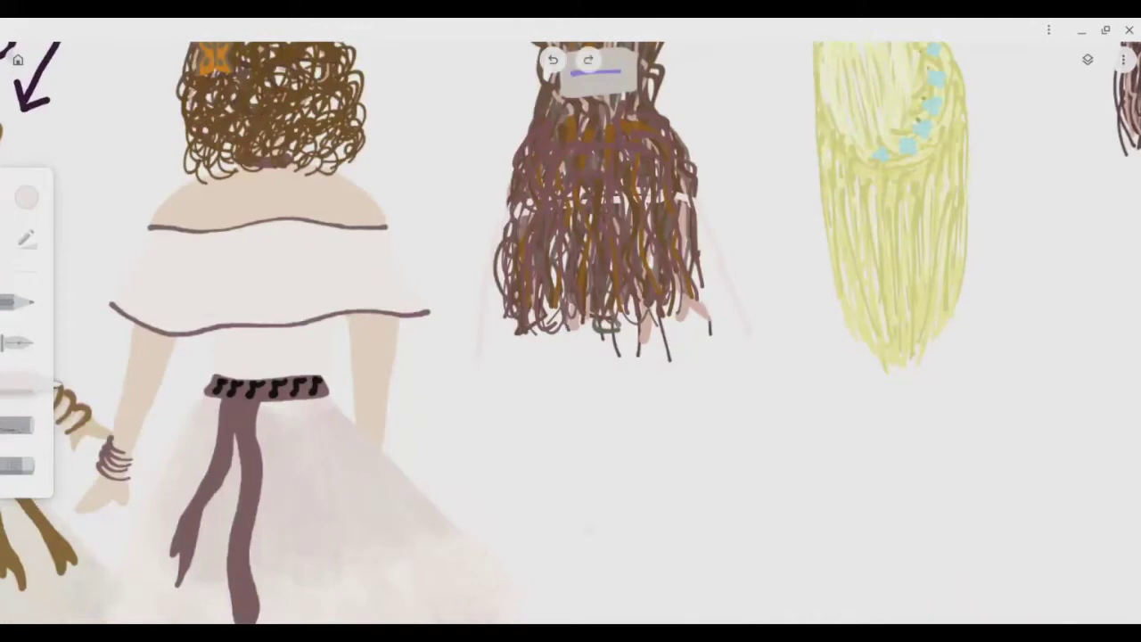
{"action": "key", "text": "ctrl+z"}
{"action": "scroll", "coordinate": [571, 330], "scroll_direction": "down", "scroll_amount": 3}
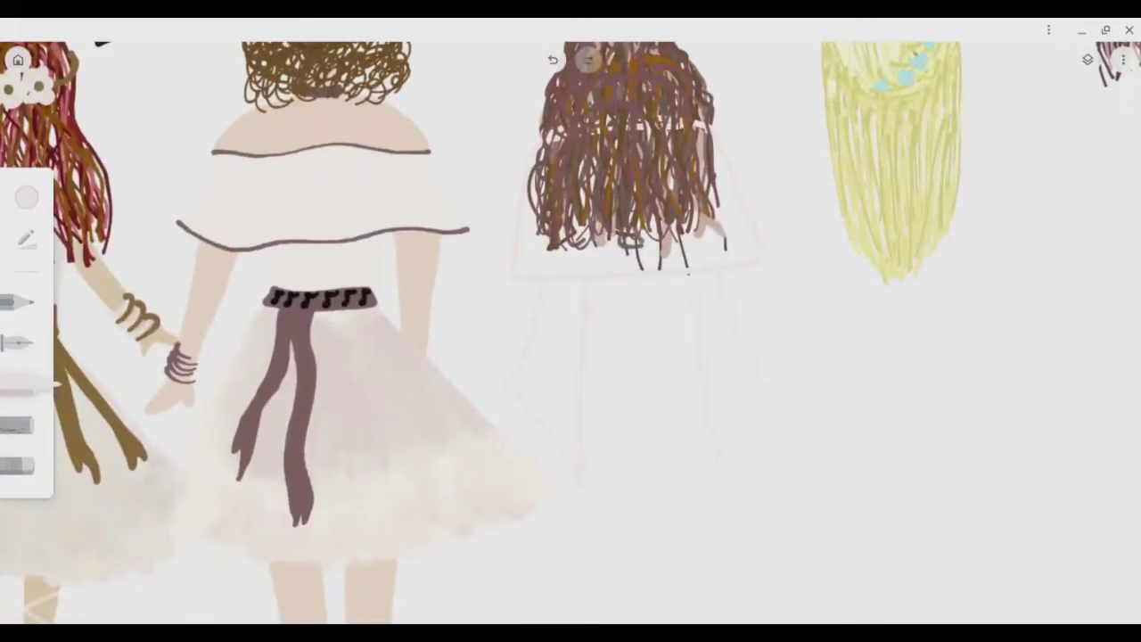
{"action": "key", "text": "ctrl+y"}
{"action": "scroll", "coordinate": [570, 329], "scroll_direction": "down", "scroll_amount": 5}
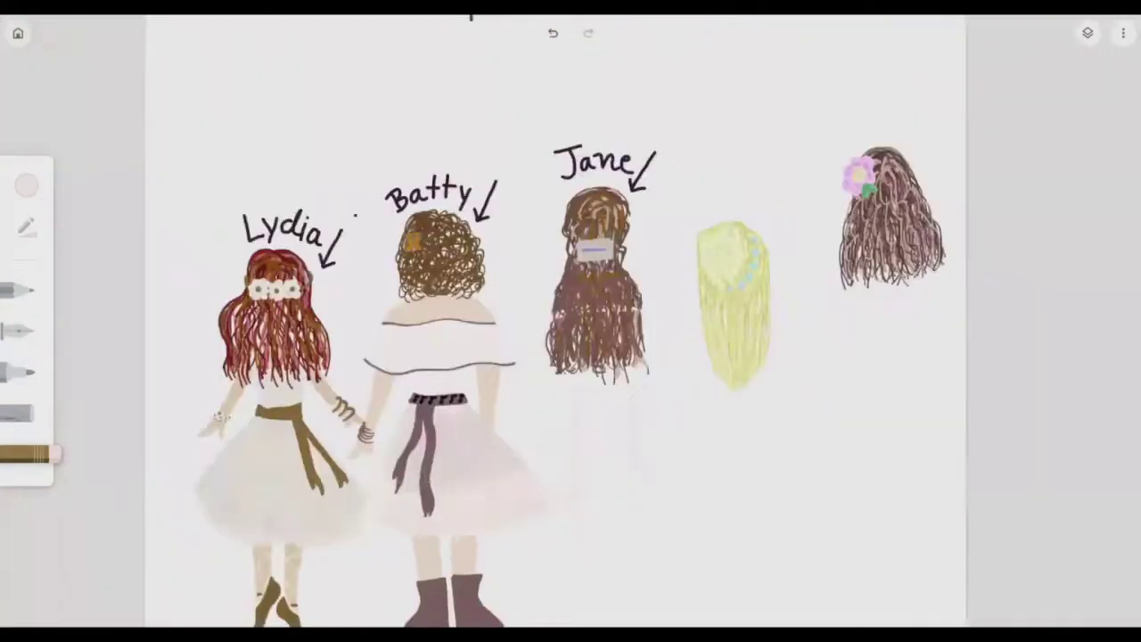
Set the marker to the custom colour #f6ece1 and trace the outline of Jane's cape-like top.
{"action": "scroll", "coordinate": [571, 321], "scroll_direction": "up", "scroll_amount": 5}
{"action": "scroll", "coordinate": [571, 321], "scroll_direction": "down", "scroll_amount": 5}
{"action": "scroll", "coordinate": [570, 321], "scroll_direction": "up", "scroll_amount": 6}
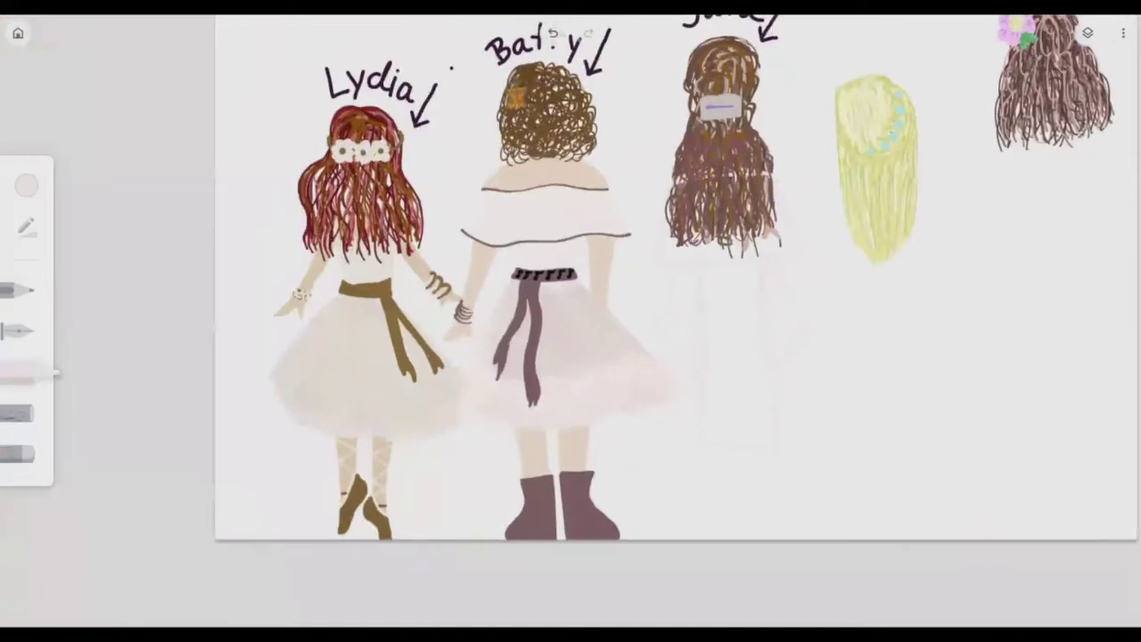
{"action": "scroll", "coordinate": [570, 321], "scroll_direction": "down", "scroll_amount": 5}
{"action": "scroll", "coordinate": [571, 321], "scroll_direction": "up", "scroll_amount": 1}
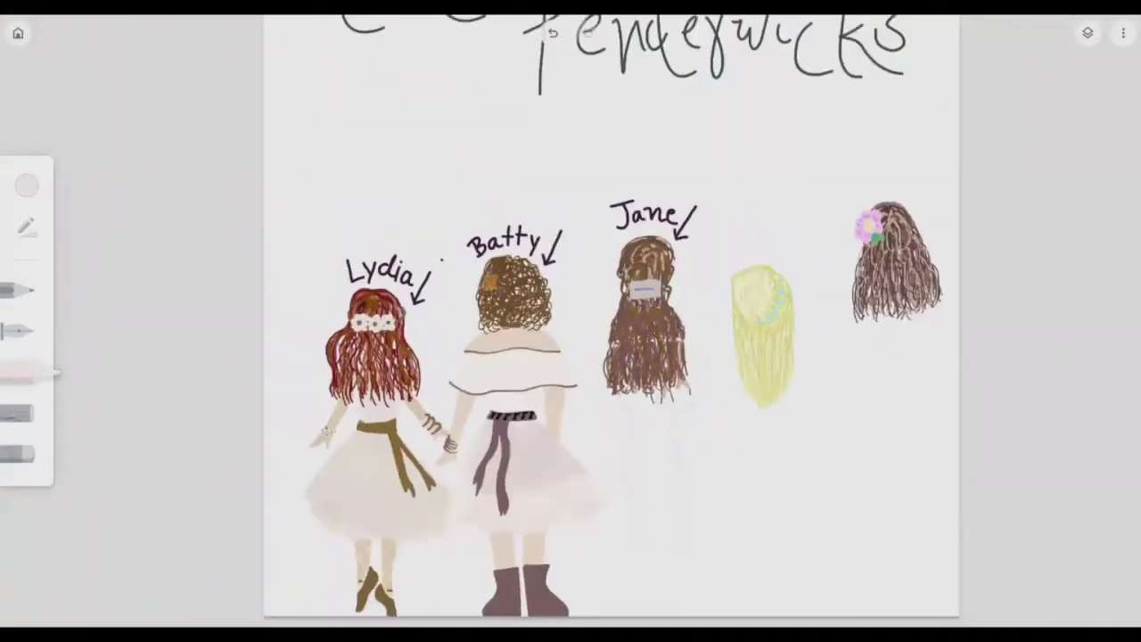
{"action": "left_click", "coordinate": [27, 186]}
{"action": "mouse_move", "coordinate": [86, 388]}
{"action": "left_mouse_down"}
{"action": "mouse_move", "coordinate": [124, 389]}
{"action": "mouse_move", "coordinate": [109, 389]}
{"action": "left_mouse_up"}
{"action": "left_click_drag", "start_coordinate": [90, 218], "coordinate": [100, 220]}
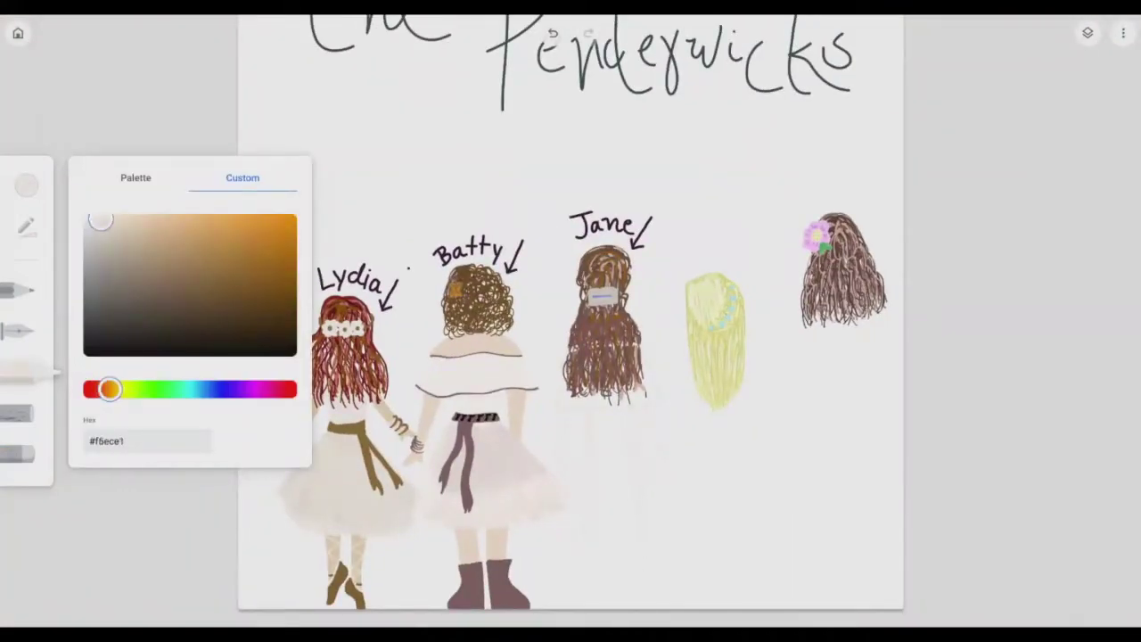
{"action": "scroll", "coordinate": [602, 379], "scroll_direction": "up", "scroll_amount": 5}
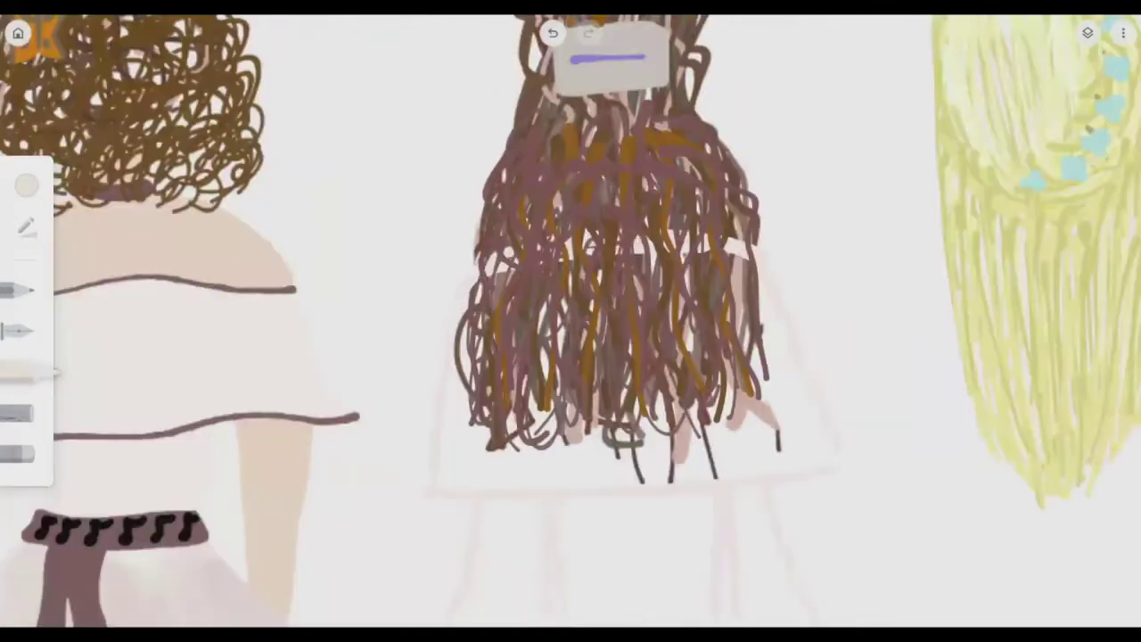
{"action": "mouse_move", "coordinate": [424, 447]}
{"action": "left_mouse_down"}
{"action": "mouse_move", "coordinate": [535, 505]}
{"action": "mouse_move", "coordinate": [834, 477]}
{"action": "left_mouse_up"}
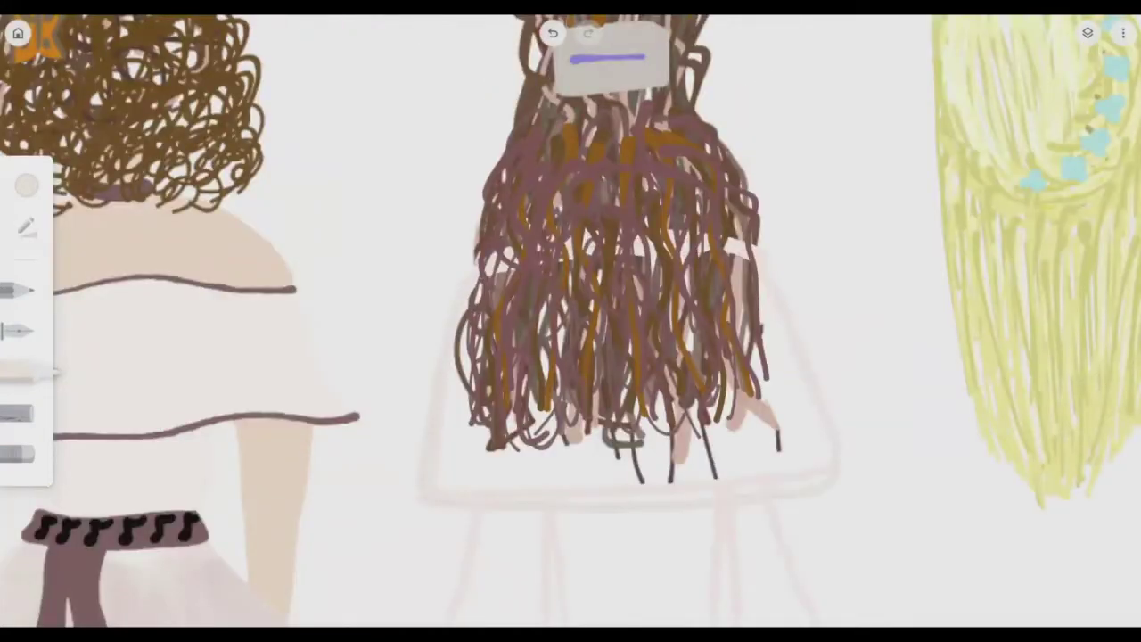
Fill in Jane's top around and below her hair with the pale marker.
{"action": "scroll", "coordinate": [570, 321], "scroll_direction": "down", "scroll_amount": 5}
{"action": "scroll", "coordinate": [571, 320], "scroll_direction": "up", "scroll_amount": 5}
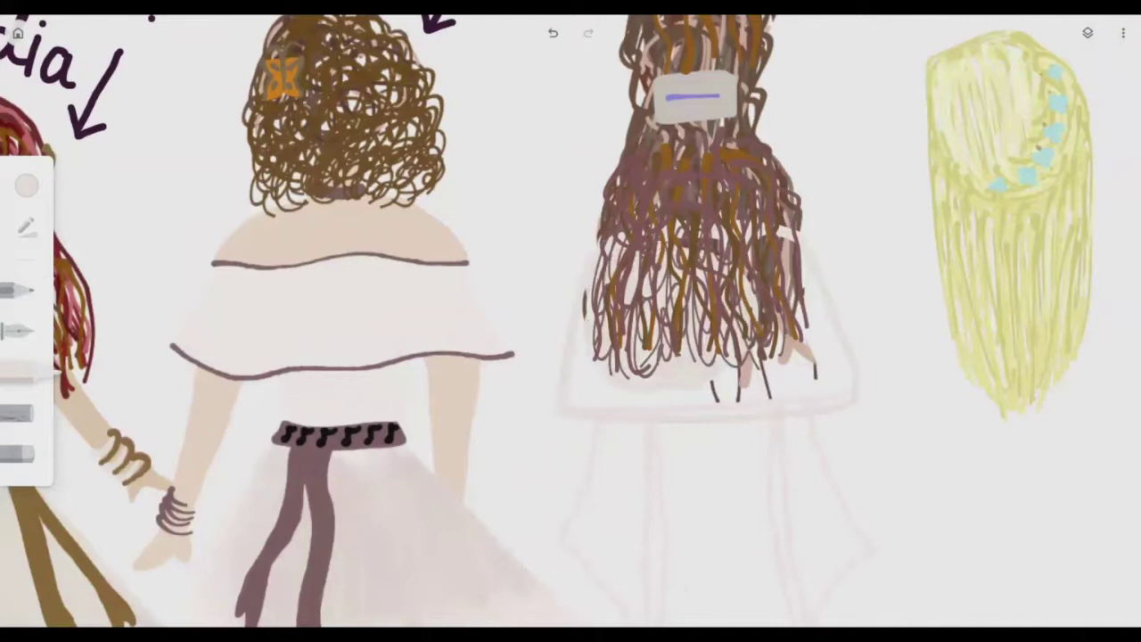
{"action": "mouse_move", "coordinate": [580, 384]}
{"action": "left_mouse_down"}
{"action": "mouse_move", "coordinate": [722, 250]}
{"action": "mouse_move", "coordinate": [802, 321]}
{"action": "mouse_move", "coordinate": [847, 383]}
{"action": "mouse_move", "coordinate": [557, 366]}
{"action": "left_mouse_up"}
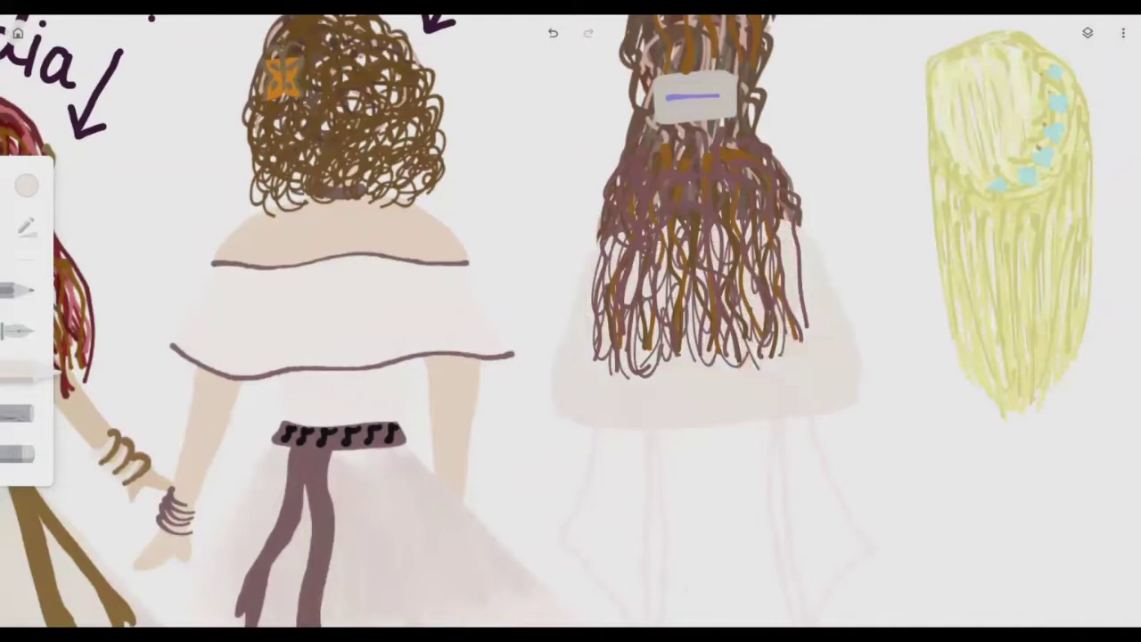
{"action": "scroll", "coordinate": [571, 321], "scroll_direction": "down", "scroll_amount": 5}
{"action": "scroll", "coordinate": [571, 321], "scroll_direction": "up", "scroll_amount": 4}
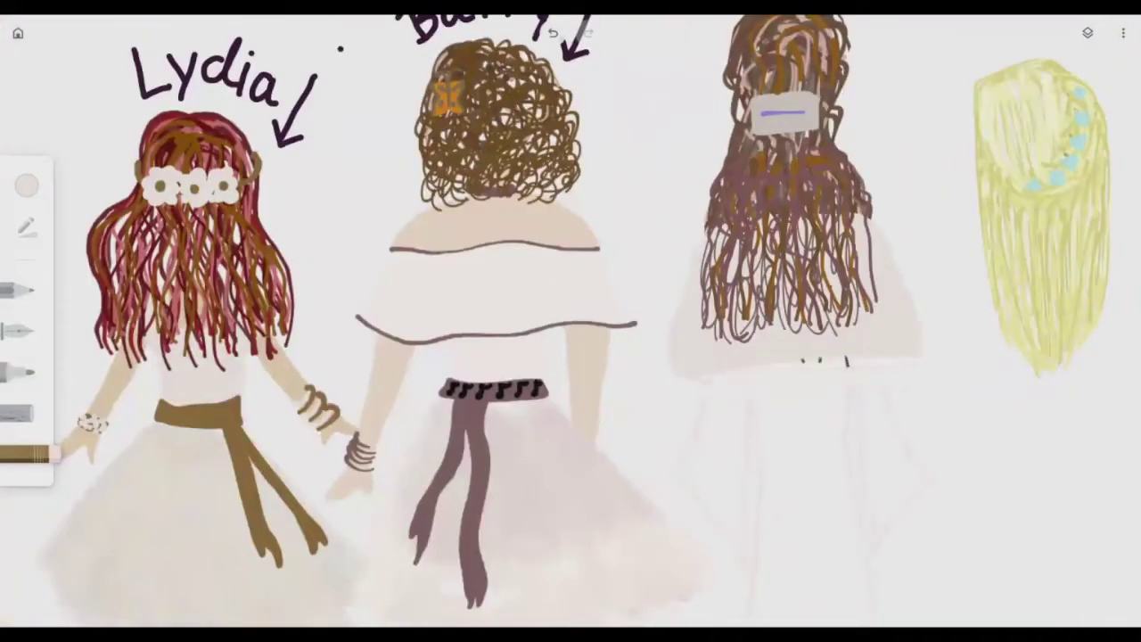
Switch to the pen and trace along the lower hem of Jane's pale top.
{"action": "left_click", "coordinate": [16, 331]}
{"action": "left_click", "coordinate": [16, 330]}
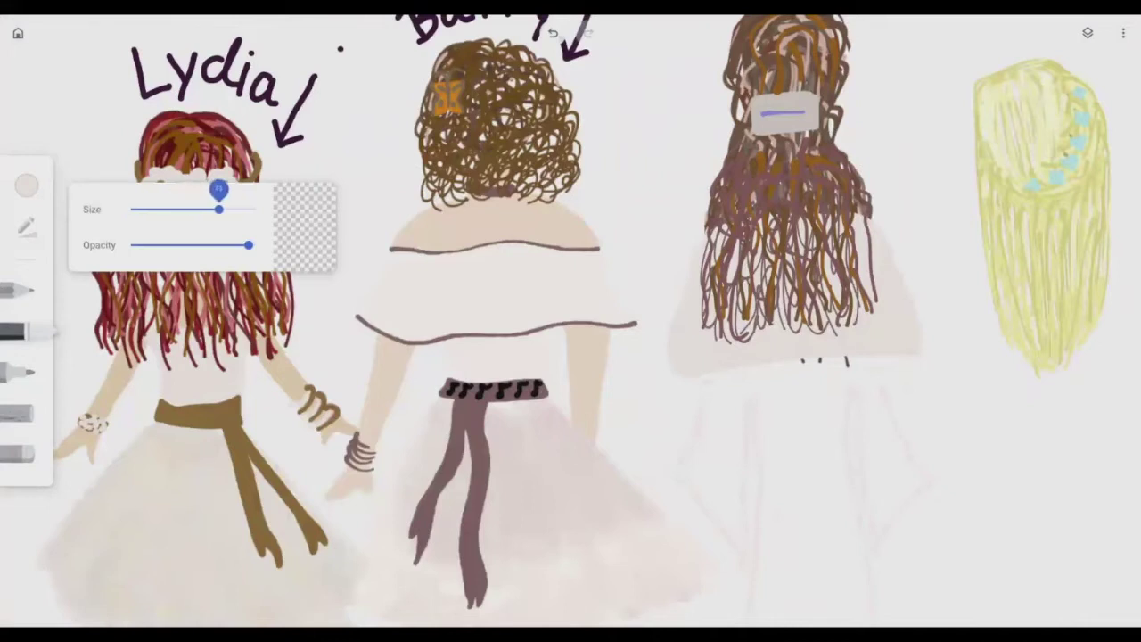
{"action": "left_click", "coordinate": [847, 362]}
{"action": "scroll", "coordinate": [787, 289], "scroll_direction": "up", "scroll_amount": 4}
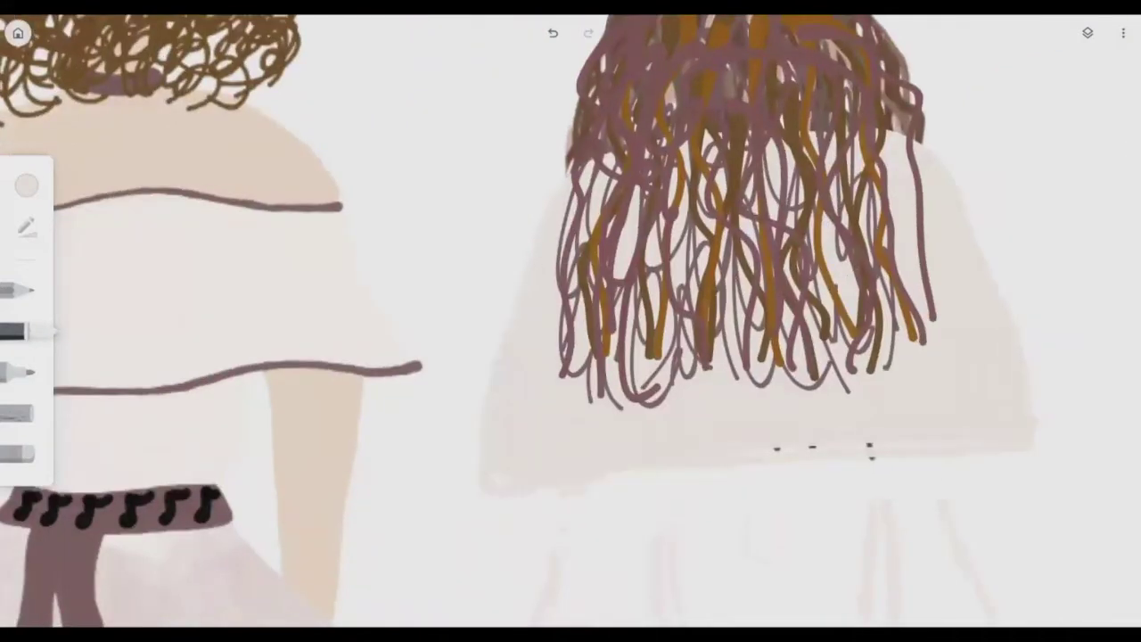
{"action": "left_click_drag", "start_coordinate": [1025, 455], "coordinate": [476, 503]}
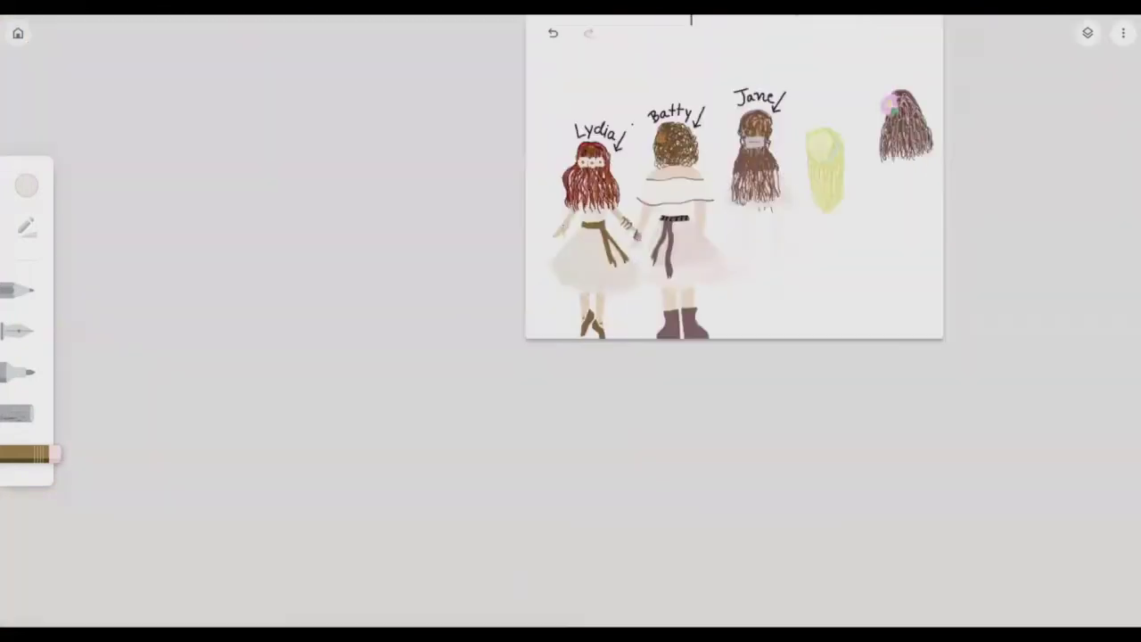
Erase along both side edges of Jane's pale top to narrow it around her hair.
{"action": "scroll", "coordinate": [570, 320], "scroll_direction": "up", "scroll_amount": 5}
{"action": "mouse_move", "coordinate": [869, 245]}
{"action": "left_mouse_down"}
{"action": "mouse_move", "coordinate": [878, 328]}
{"action": "mouse_move", "coordinate": [896, 330]}
{"action": "left_mouse_up"}
{"action": "left_click_drag", "start_coordinate": [904, 261], "coordinate": [906, 331]}
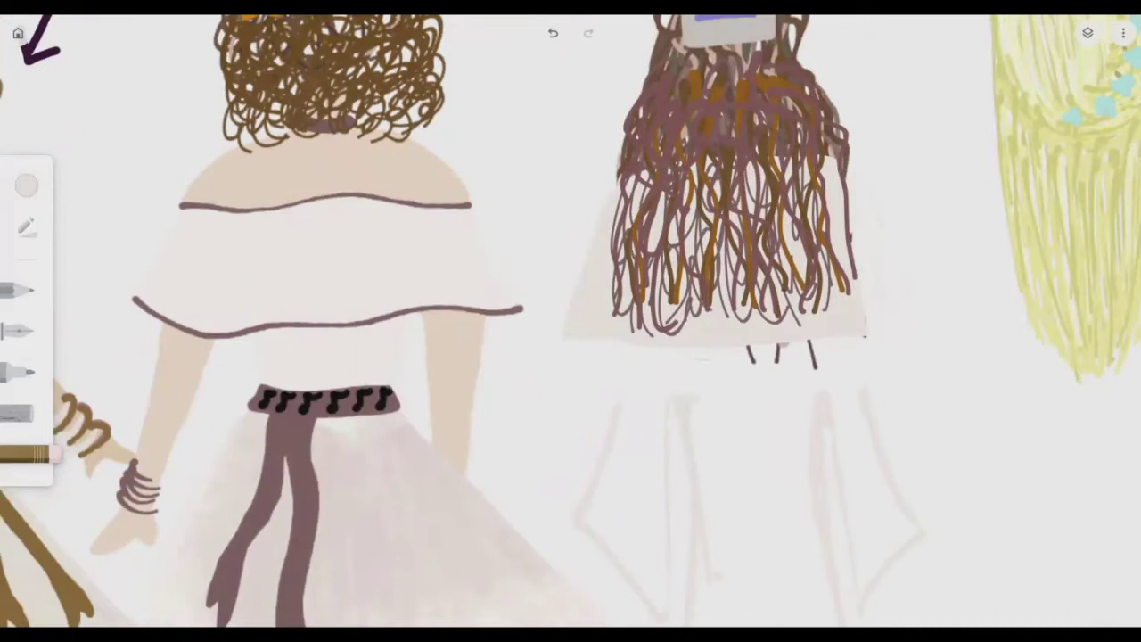
{"action": "left_click_drag", "start_coordinate": [641, 183], "coordinate": [628, 317]}
{"action": "mouse_move", "coordinate": [631, 174]}
{"action": "left_mouse_down"}
{"action": "mouse_move", "coordinate": [625, 312]}
{"action": "mouse_move", "coordinate": [603, 279]}
{"action": "mouse_move", "coordinate": [615, 375]}
{"action": "mouse_move", "coordinate": [593, 399]}
{"action": "left_mouse_up"}
Fill in Jane's sleeves and the long body of her gown with the pale marker.
{"action": "scroll", "coordinate": [570, 321], "scroll_direction": "down", "scroll_amount": 5}
{"action": "scroll", "coordinate": [571, 321], "scroll_direction": "up", "scroll_amount": 5}
{"action": "scroll", "coordinate": [571, 321], "scroll_direction": "down", "scroll_amount": 2}
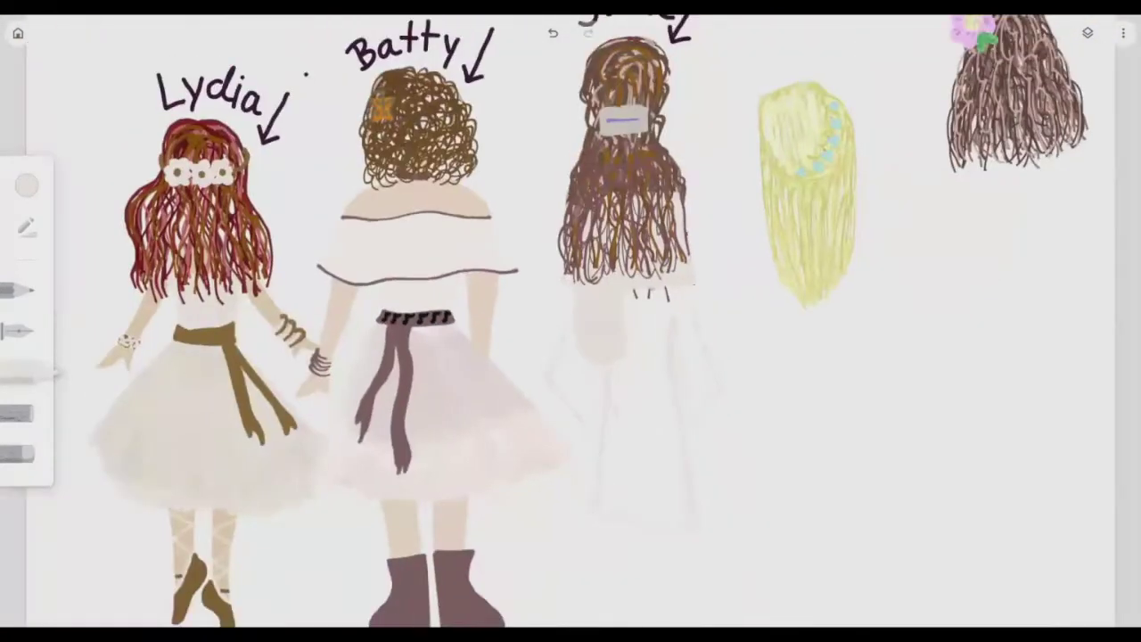
{"action": "scroll", "coordinate": [571, 321], "scroll_direction": "down", "scroll_amount": 5}
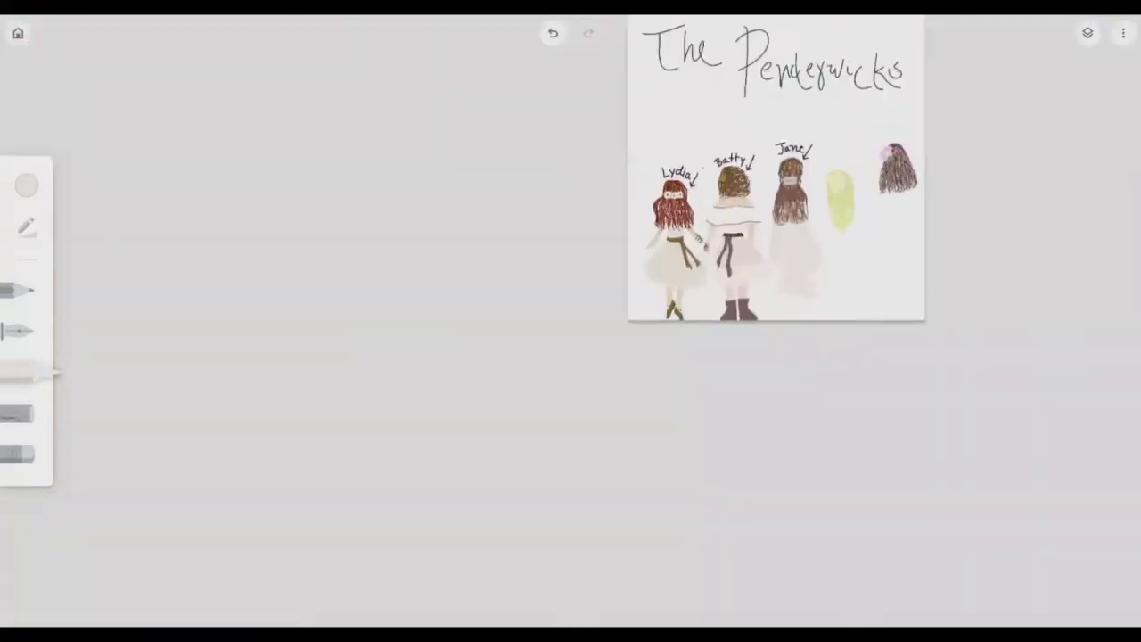
Erase a wider gap between Jane's right sleeve and the body of her gown.
{"action": "scroll", "coordinate": [571, 321], "scroll_direction": "up", "scroll_amount": 5}
{"action": "scroll", "coordinate": [748, 330], "scroll_direction": "up", "scroll_amount": 3}
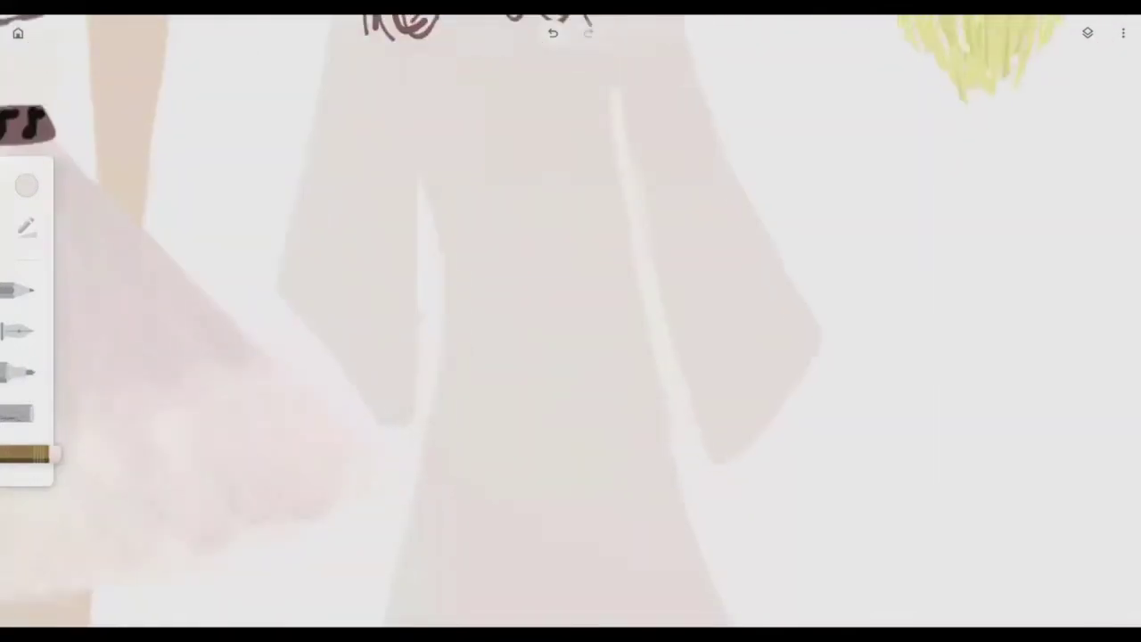
{"action": "left_click_drag", "start_coordinate": [714, 457], "coordinate": [612, 82]}
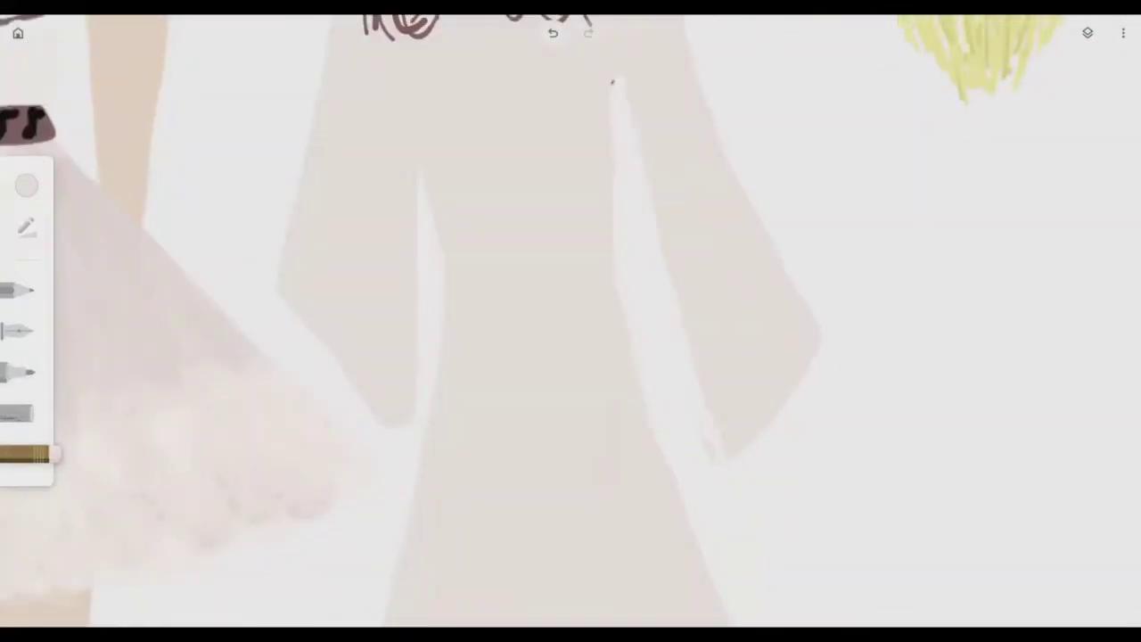
{"action": "scroll", "coordinate": [887, 510], "scroll_direction": "down", "scroll_amount": 2}
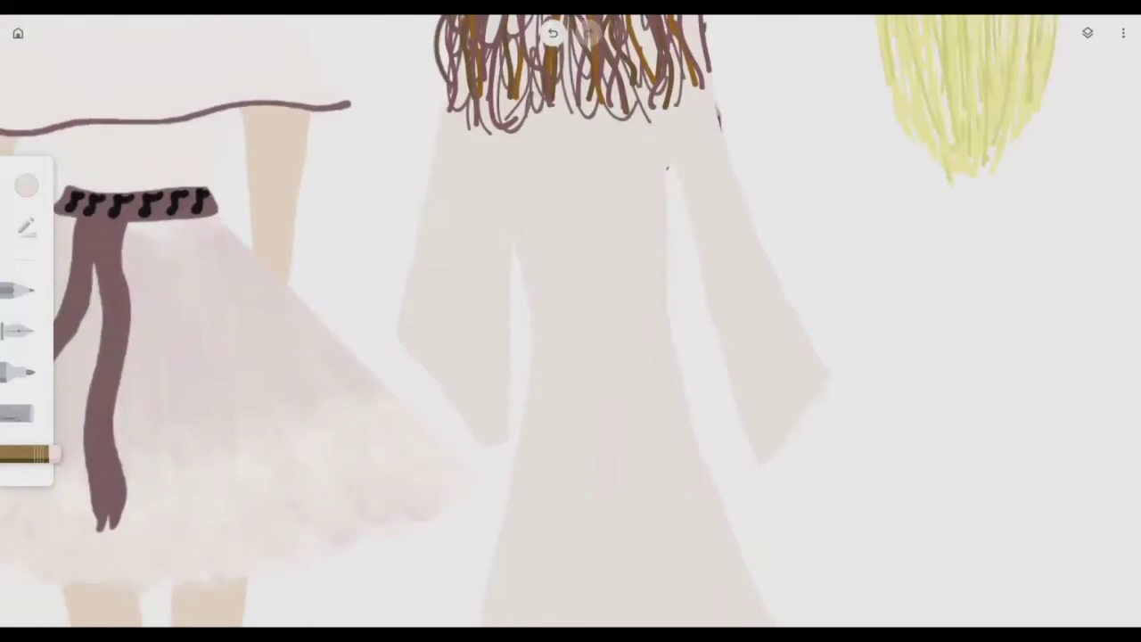
{"action": "scroll", "coordinate": [571, 321], "scroll_direction": "down", "scroll_amount": 3}
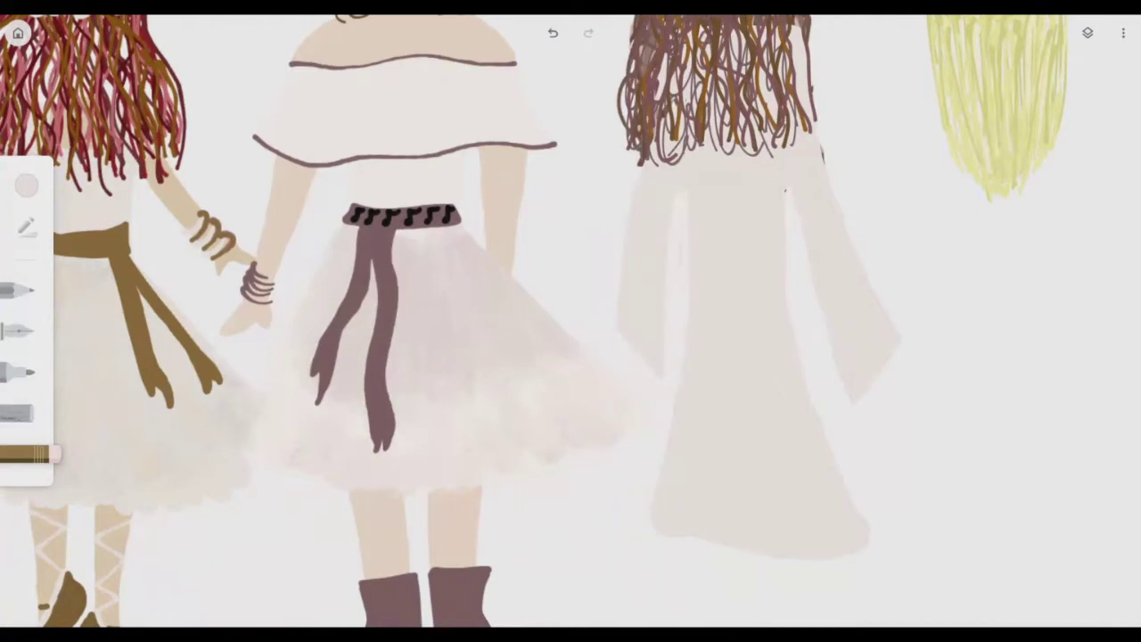
{"action": "scroll", "coordinate": [570, 321], "scroll_direction": "down", "scroll_amount": 3}
{"action": "scroll", "coordinate": [571, 321], "scroll_direction": "up", "scroll_amount": 3}
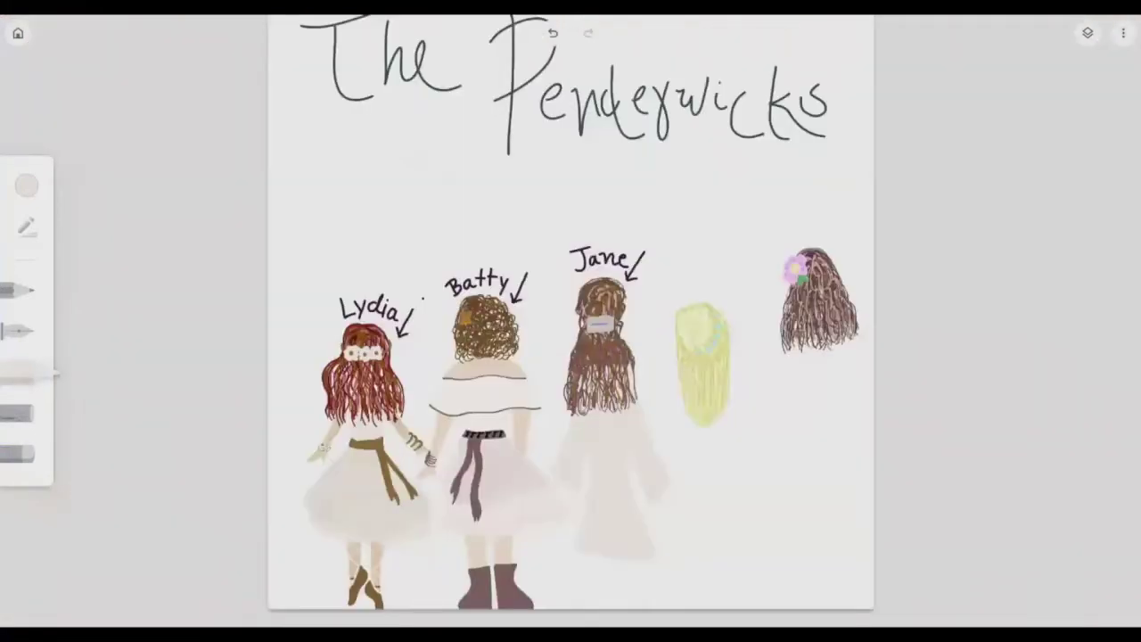
{"action": "scroll", "coordinate": [570, 321], "scroll_direction": "up", "scroll_amount": 3}
{"action": "left_click", "coordinate": [1088, 33]}
{"action": "left_click", "coordinate": [989, 213]}
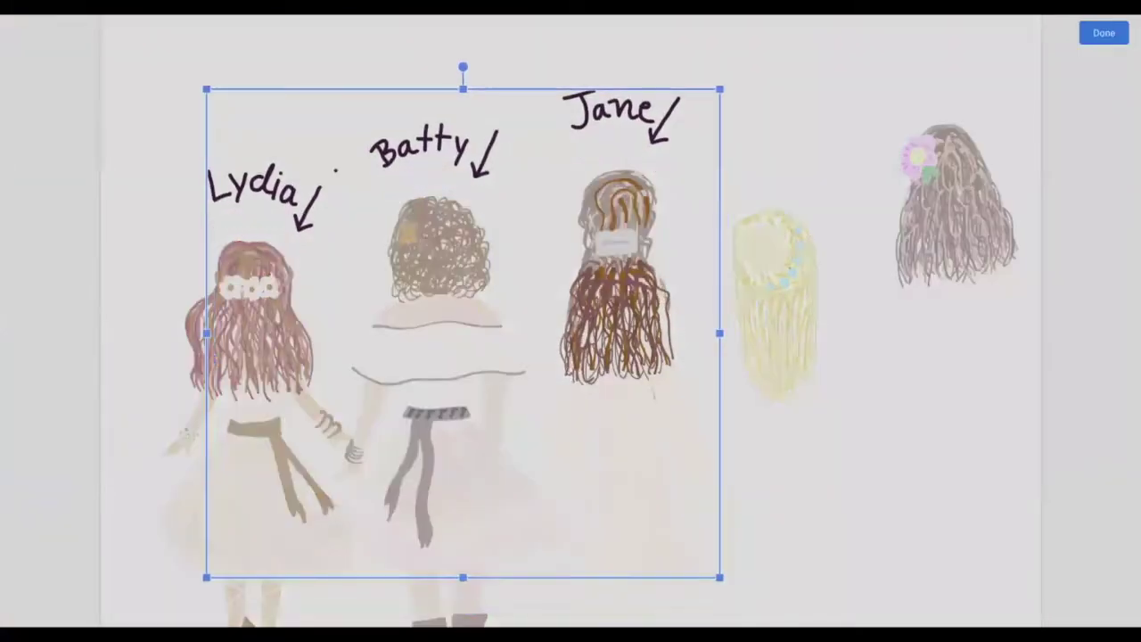
{"action": "left_click", "coordinate": [1103, 30]}
Choose a lavender colour and paint Jane's long flared skirt over the lower gown with the chalk tool.
{"action": "scroll", "coordinate": [571, 321], "scroll_direction": "down", "scroll_amount": 3}
{"action": "scroll", "coordinate": [571, 321], "scroll_direction": "up", "scroll_amount": 3}
{"action": "scroll", "coordinate": [571, 321], "scroll_direction": "up", "scroll_amount": 5}
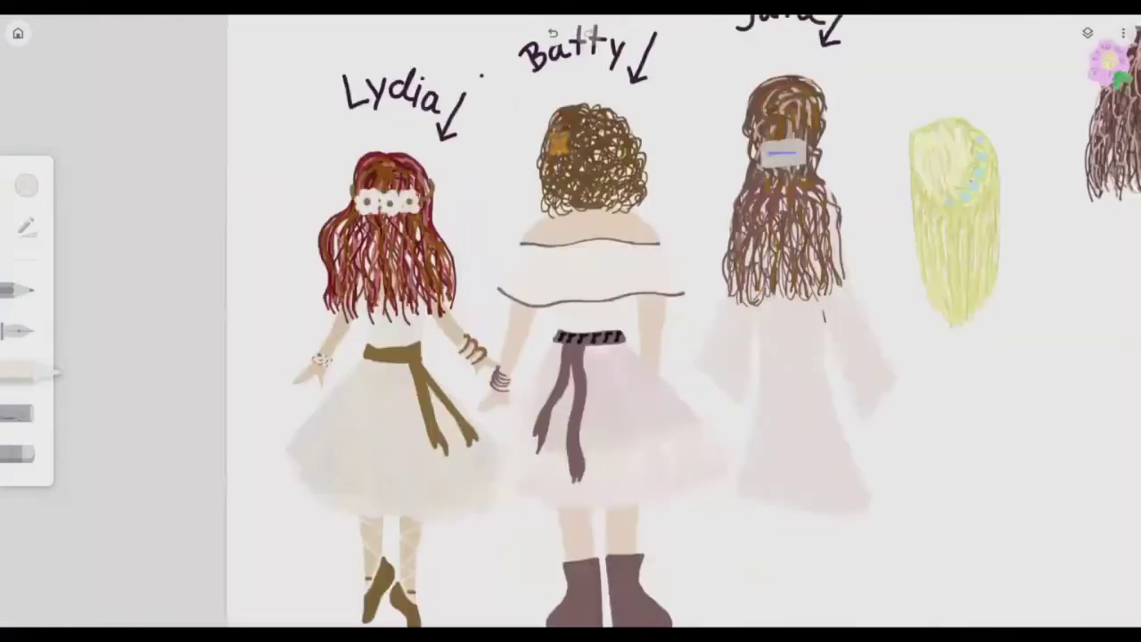
{"action": "left_click", "coordinate": [27, 184]}
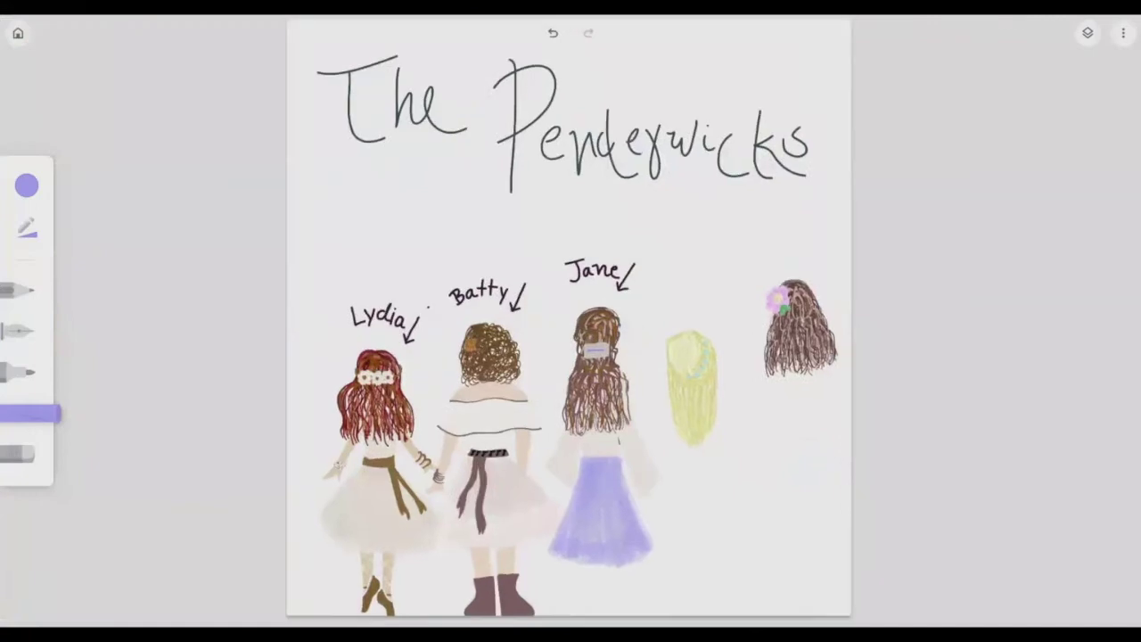
Erase along both sides of Jane's waist to narrow her top and the upper part of the lavender skirt.
{"action": "left_click", "coordinate": [18, 454]}
{"action": "left_click_drag", "start_coordinate": [590, 339], "coordinate": [548, 509]}
{"action": "left_click_drag", "start_coordinate": [585, 314], "coordinate": [583, 385]}
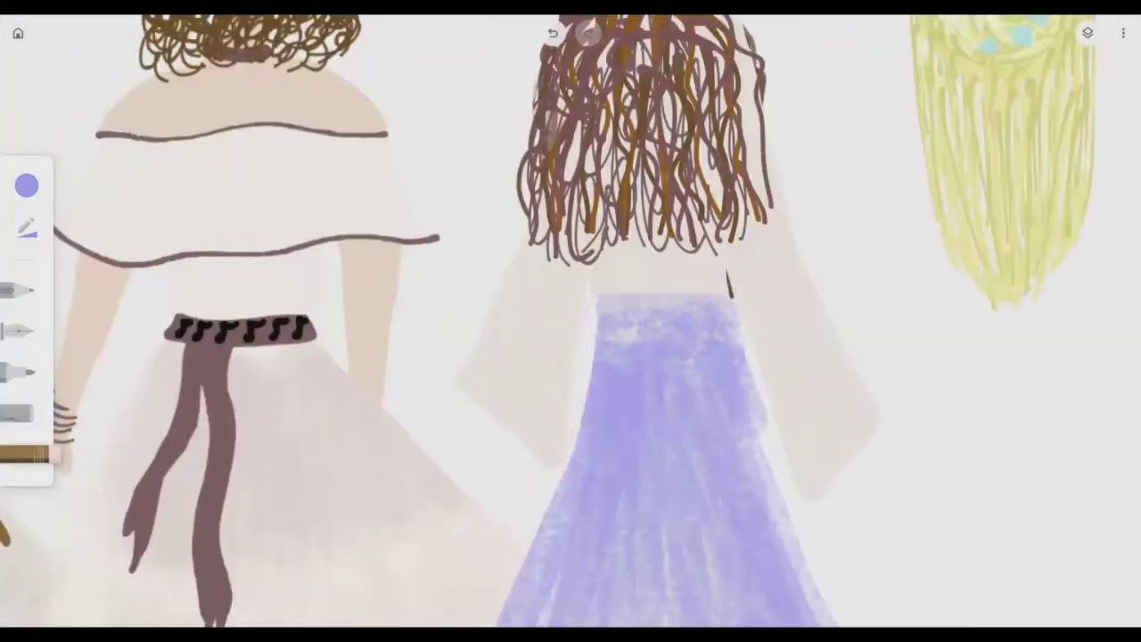
{"action": "mouse_move", "coordinate": [726, 294]}
{"action": "left_mouse_down"}
{"action": "mouse_move", "coordinate": [763, 463]}
{"action": "mouse_move", "coordinate": [761, 432]}
{"action": "left_mouse_up"}
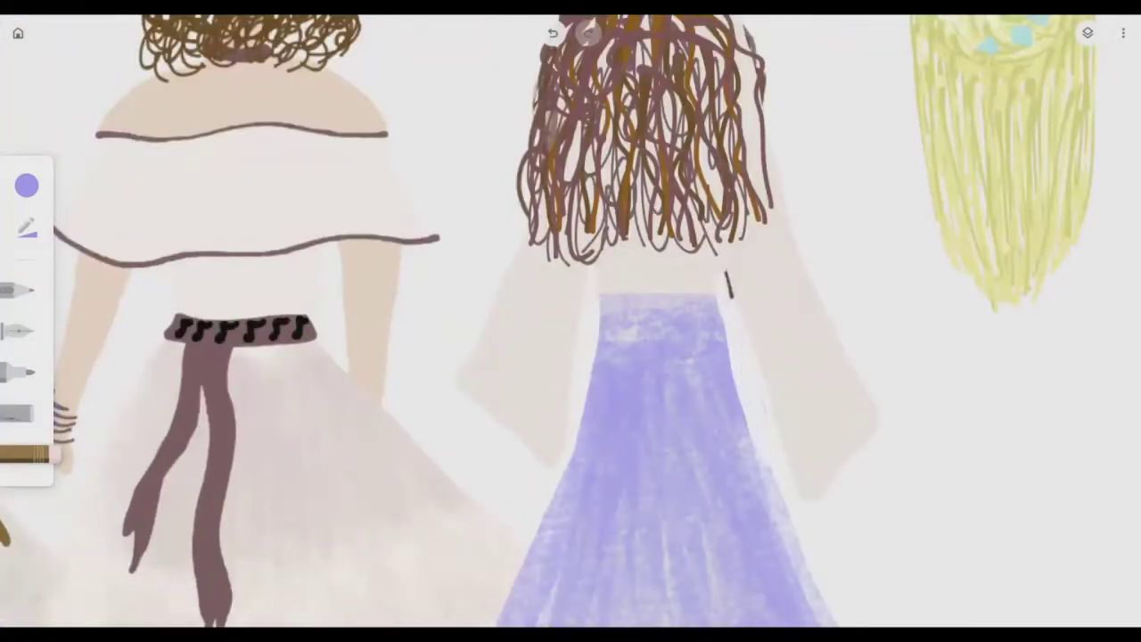
{"action": "scroll", "coordinate": [571, 321], "scroll_direction": "down", "scroll_amount": 5}
{"action": "scroll", "coordinate": [571, 321], "scroll_direction": "down", "scroll_amount": 10}
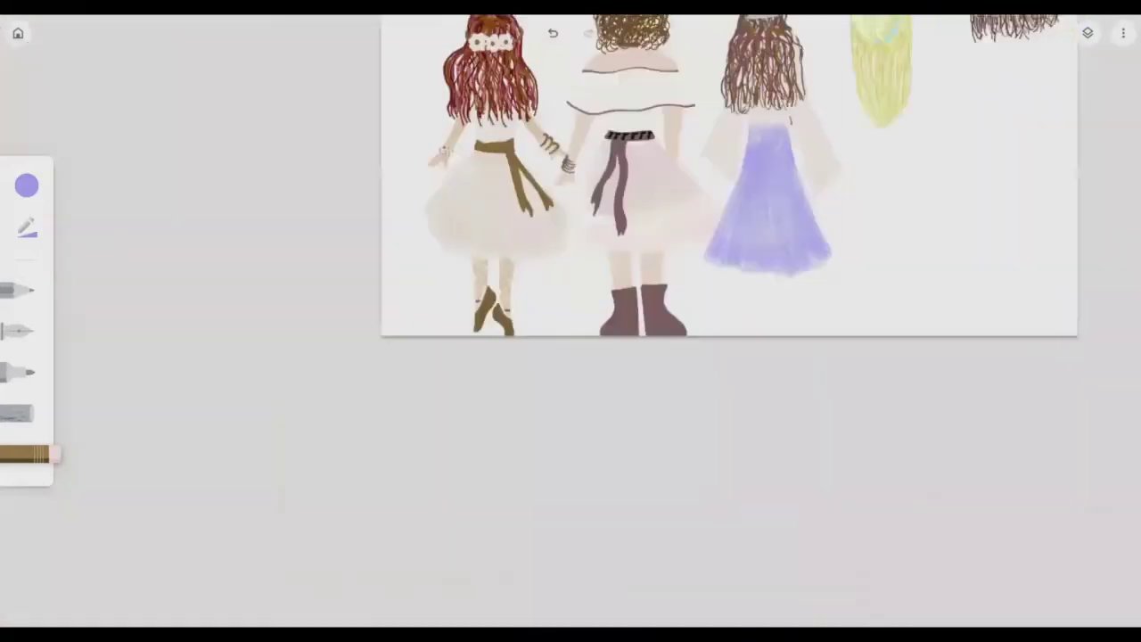
Choose the recent pale grey colour and brush it over Jane's lavender skirt with the chalk tool to soften it.
{"action": "scroll", "coordinate": [615, 384], "scroll_direction": "up", "scroll_amount": 5}
{"action": "left_click", "coordinate": [26, 185]}
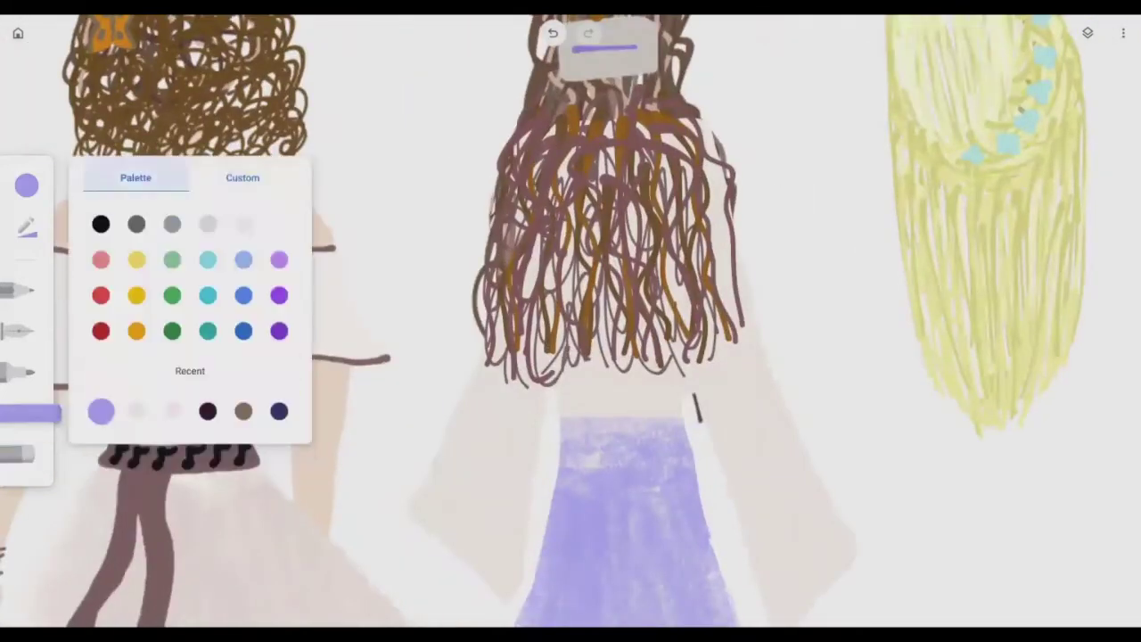
{"action": "left_click", "coordinate": [135, 408]}
{"action": "scroll", "coordinate": [571, 321], "scroll_direction": "down", "scroll_amount": 5}
{"action": "scroll", "coordinate": [570, 321], "scroll_direction": "down", "scroll_amount": 3}
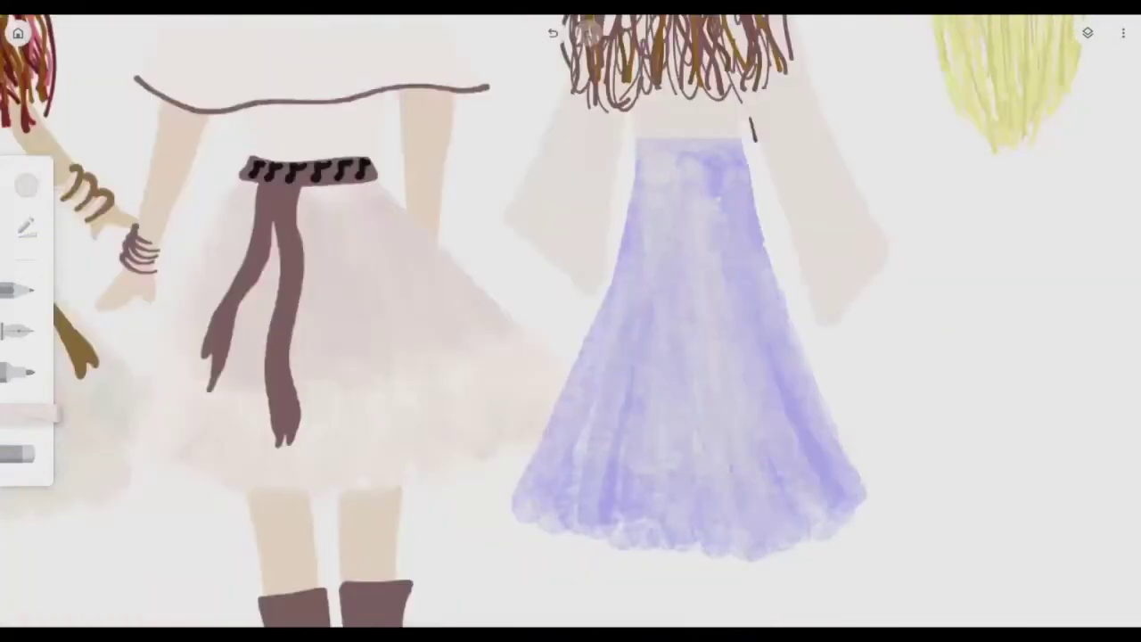
{"action": "left_click_drag", "start_coordinate": [713, 179], "coordinate": [740, 499]}
{"action": "left_click_drag", "start_coordinate": [615, 295], "coordinate": [642, 509]}
{"action": "scroll", "coordinate": [570, 321], "scroll_direction": "down", "scroll_amount": 3}
{"action": "scroll", "coordinate": [570, 321], "scroll_direction": "down", "scroll_amount": 2}
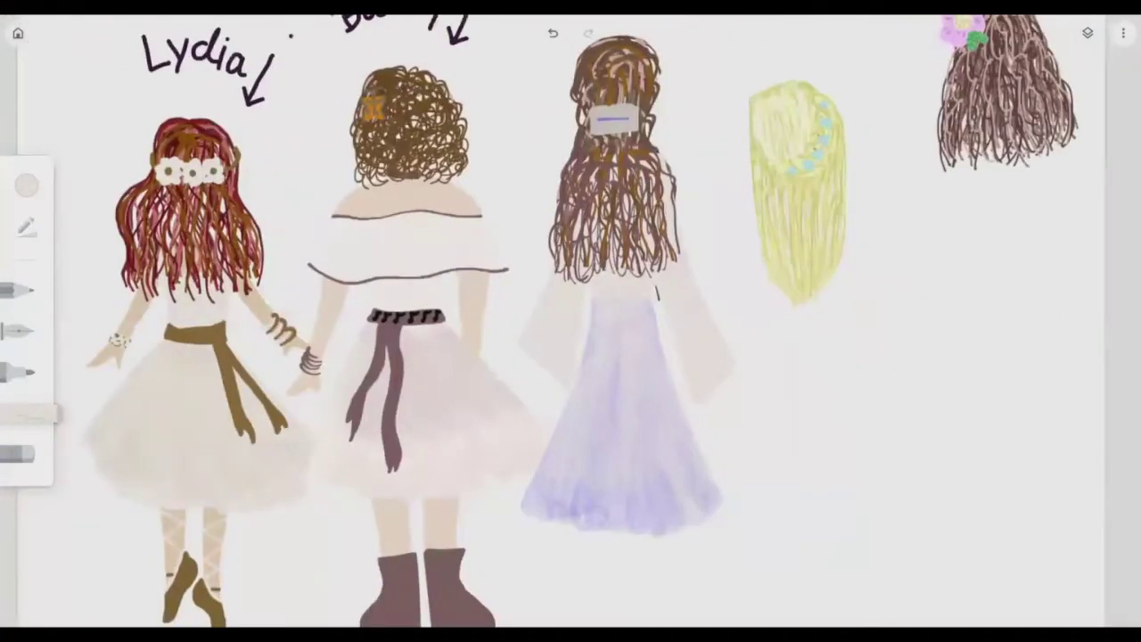
Return to the lavender colour and draw a solid waistband across the top of Jane's skirt with the marker.
{"action": "scroll", "coordinate": [624, 267], "scroll_direction": "up", "scroll_amount": 5}
{"action": "left_click", "coordinate": [27, 184]}
{"action": "left_click", "coordinate": [136, 411]}
{"action": "left_click", "coordinate": [16, 372]}
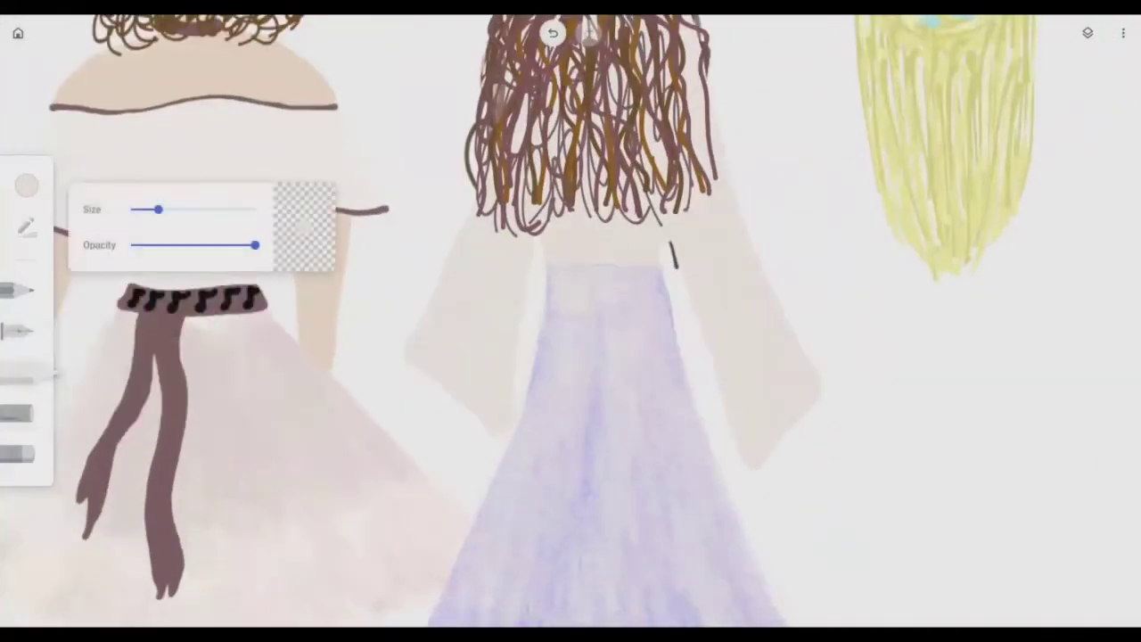
{"action": "left_click", "coordinate": [26, 184]}
{"action": "scroll", "coordinate": [607, 285], "scroll_direction": "up", "scroll_amount": 3}
{"action": "left_click_drag", "start_coordinate": [545, 271], "coordinate": [670, 271]}
{"action": "scroll", "coordinate": [571, 321], "scroll_direction": "down", "scroll_amount": 3}
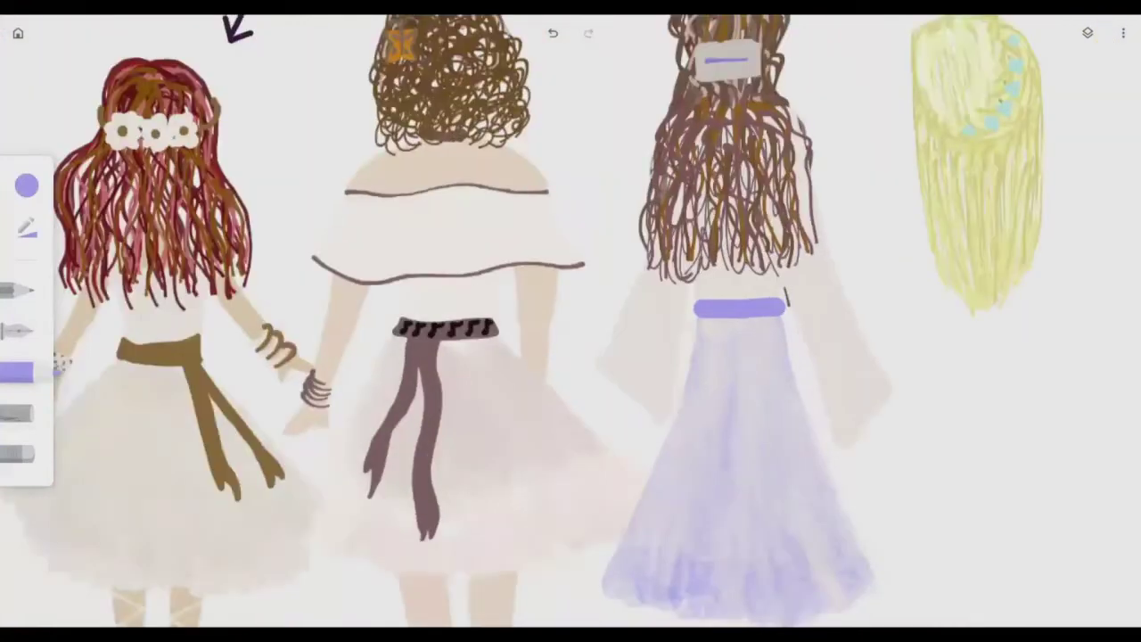
Draw two long lavender sash tails hanging from Jane's waistband down over her skirt.
{"action": "scroll", "coordinate": [678, 320], "scroll_direction": "up", "scroll_amount": 3}
{"action": "mouse_move", "coordinate": [704, 312]}
{"action": "left_mouse_down"}
{"action": "mouse_move", "coordinate": [753, 463]}
{"action": "mouse_move", "coordinate": [745, 584]}
{"action": "left_mouse_up"}
{"action": "scroll", "coordinate": [571, 321], "scroll_direction": "down", "scroll_amount": 3}
{"action": "scroll", "coordinate": [677, 268], "scroll_direction": "up", "scroll_amount": 4}
Add forked, filled ends to both of Jane's sash tails with the pen tool.
{"action": "scroll", "coordinate": [571, 321], "scroll_direction": "down", "scroll_amount": 3}
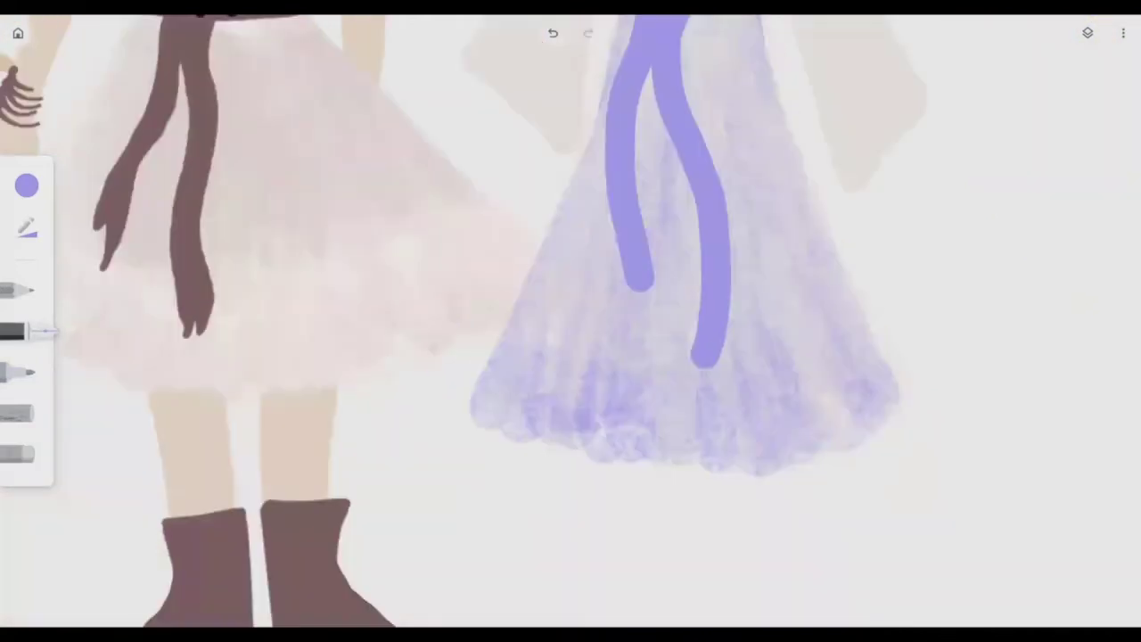
{"action": "scroll", "coordinate": [570, 321], "scroll_direction": "up", "scroll_amount": 3}
{"action": "left_click_drag", "start_coordinate": [598, 362], "coordinate": [546, 428]}
{"action": "left_click_drag", "start_coordinate": [659, 356], "coordinate": [615, 490]}
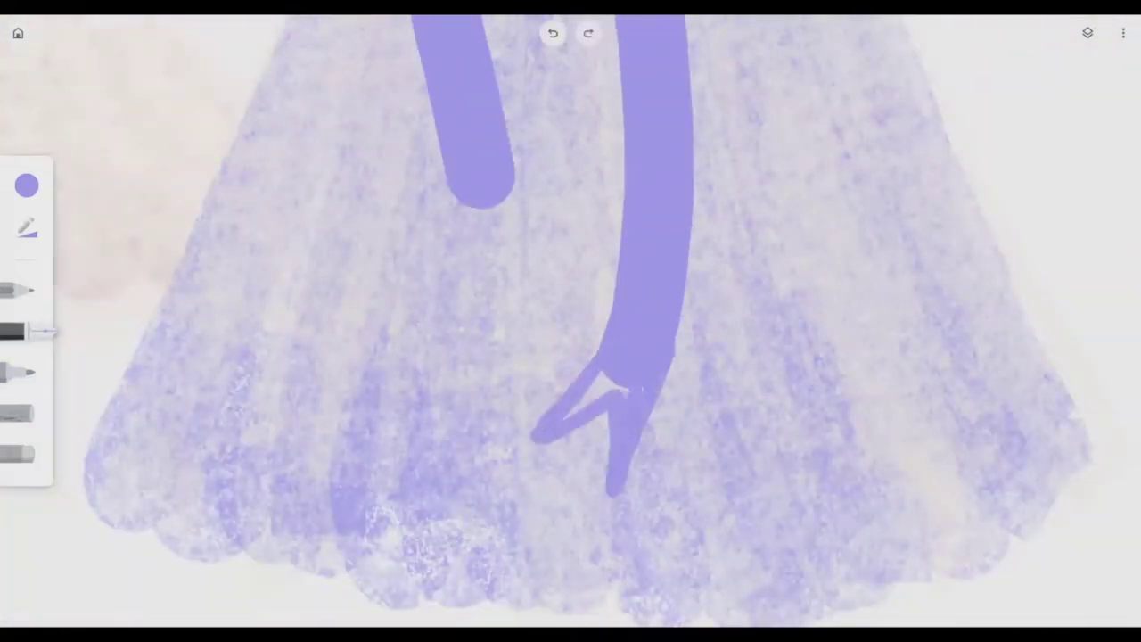
{"action": "left_click_drag", "start_coordinate": [606, 374], "coordinate": [549, 450]}
{"action": "mouse_move", "coordinate": [606, 414]}
{"action": "left_mouse_down"}
{"action": "mouse_move", "coordinate": [517, 459]}
{"action": "mouse_move", "coordinate": [603, 389]}
{"action": "left_mouse_up"}
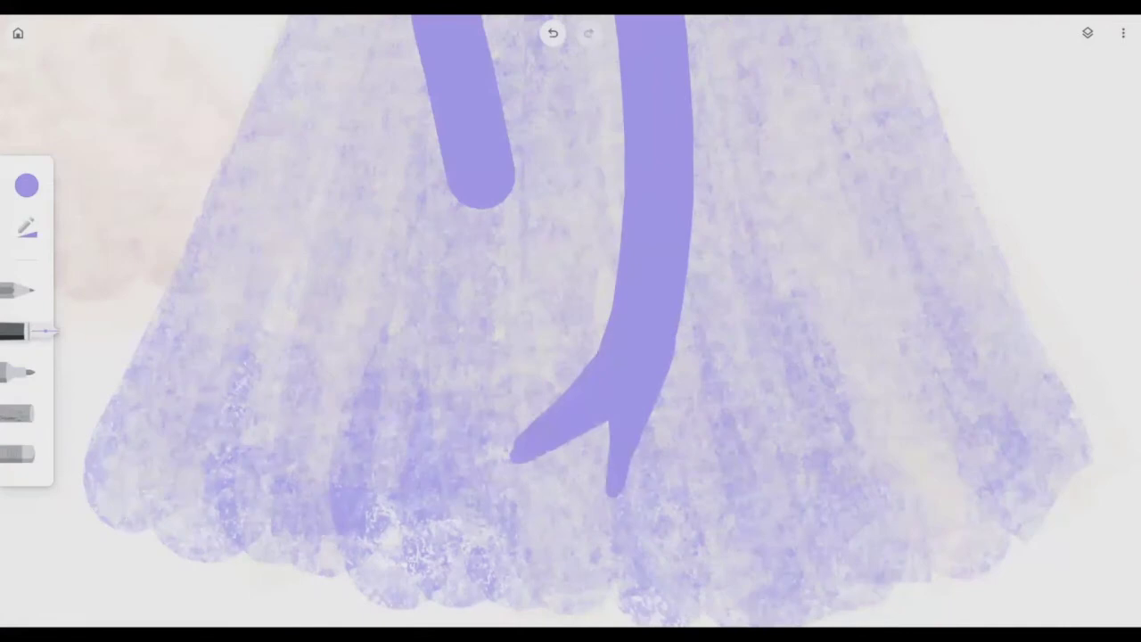
{"action": "mouse_move", "coordinate": [482, 196]}
{"action": "left_mouse_down"}
{"action": "mouse_move", "coordinate": [526, 276]}
{"action": "mouse_move", "coordinate": [482, 250]}
{"action": "left_mouse_up"}
{"action": "scroll", "coordinate": [570, 321], "scroll_direction": "down", "scroll_amount": 5}
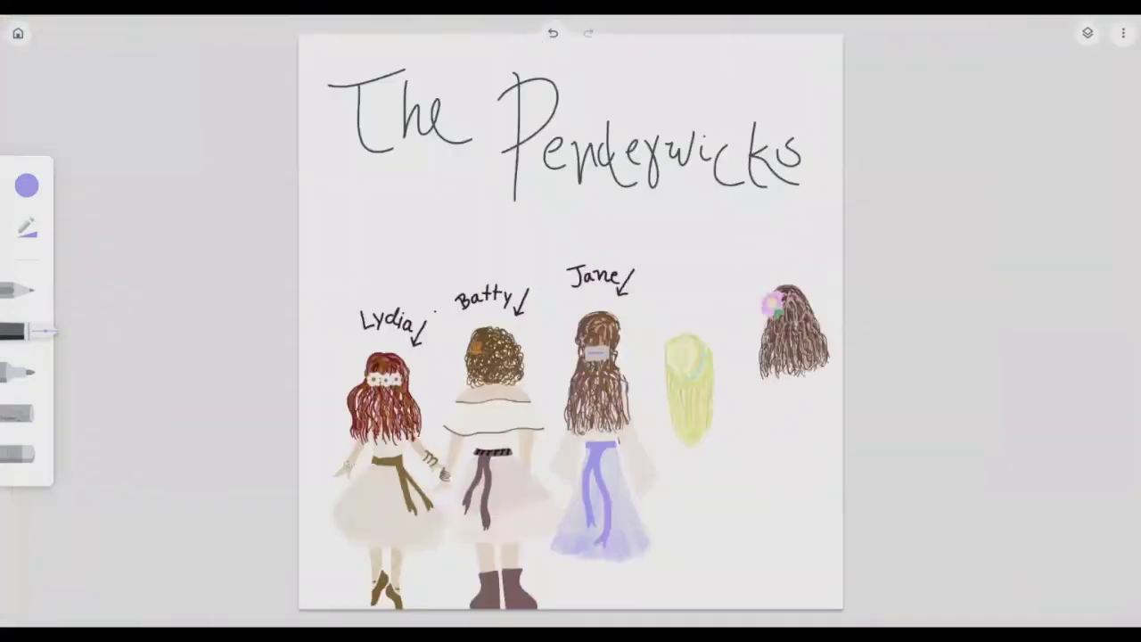
Trim the lower edges of both of Jane's sleeves with lavender lines.
{"action": "scroll", "coordinate": [562, 481], "scroll_direction": "up", "scroll_amount": 8}
{"action": "mouse_move", "coordinate": [397, 346]}
{"action": "left_mouse_down"}
{"action": "mouse_move", "coordinate": [542, 509]}
{"action": "mouse_move", "coordinate": [638, 586]}
{"action": "left_mouse_up"}
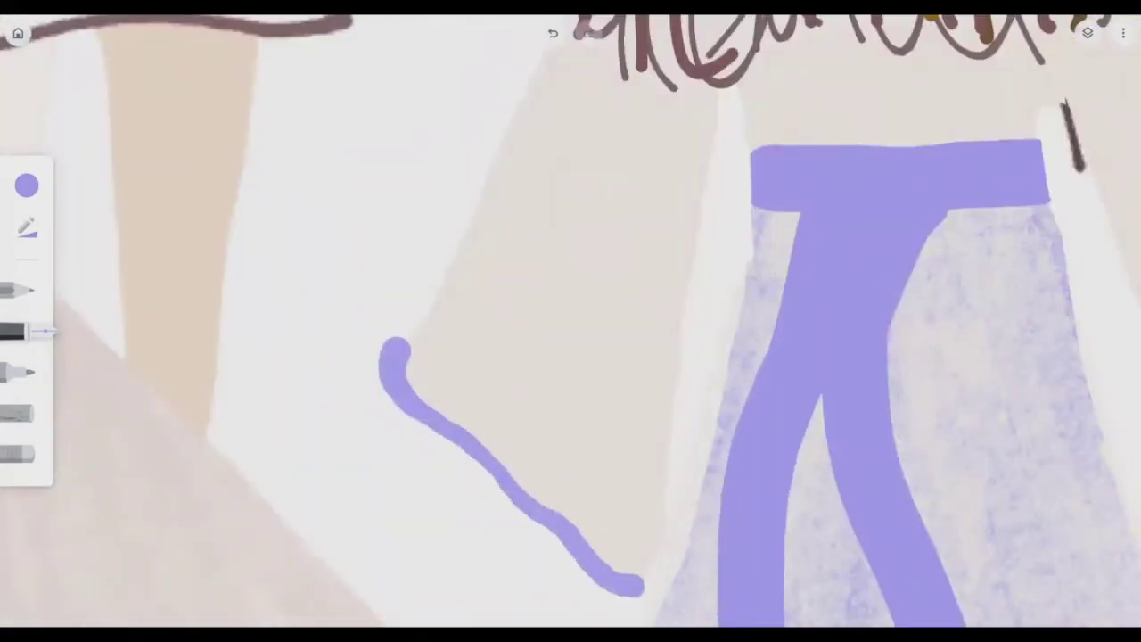
{"action": "scroll", "coordinate": [570, 321], "scroll_direction": "right", "scroll_amount": 10}
{"action": "mouse_move", "coordinate": [633, 484]}
{"action": "left_mouse_down"}
{"action": "mouse_move", "coordinate": [784, 331]}
{"action": "mouse_move", "coordinate": [821, 266]}
{"action": "left_mouse_up"}
{"action": "scroll", "coordinate": [571, 321], "scroll_direction": "down", "scroll_amount": 8}
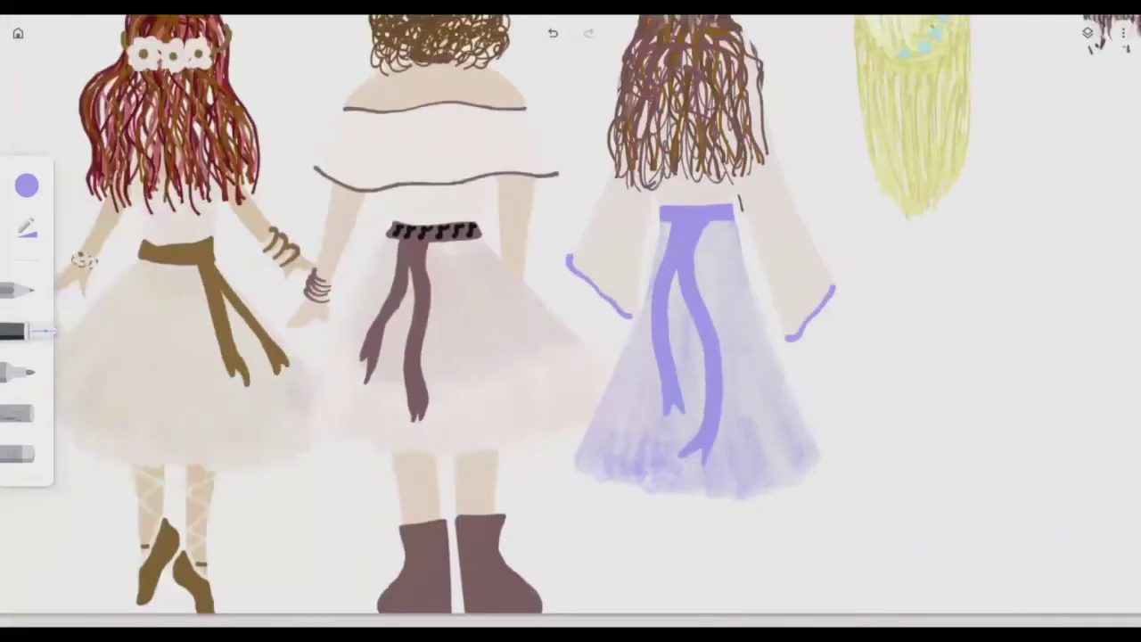
{"action": "scroll", "coordinate": [570, 321], "scroll_direction": "down", "scroll_amount": 2}
Draw a lavender neckline across Jane's upper back behind her hair and erase the pale top above it.
{"action": "scroll", "coordinate": [686, 179], "scroll_direction": "up", "scroll_amount": 10}
{"action": "left_click_drag", "start_coordinate": [509, 368], "coordinate": [927, 358]}
{"action": "left_click", "coordinate": [23, 454]}
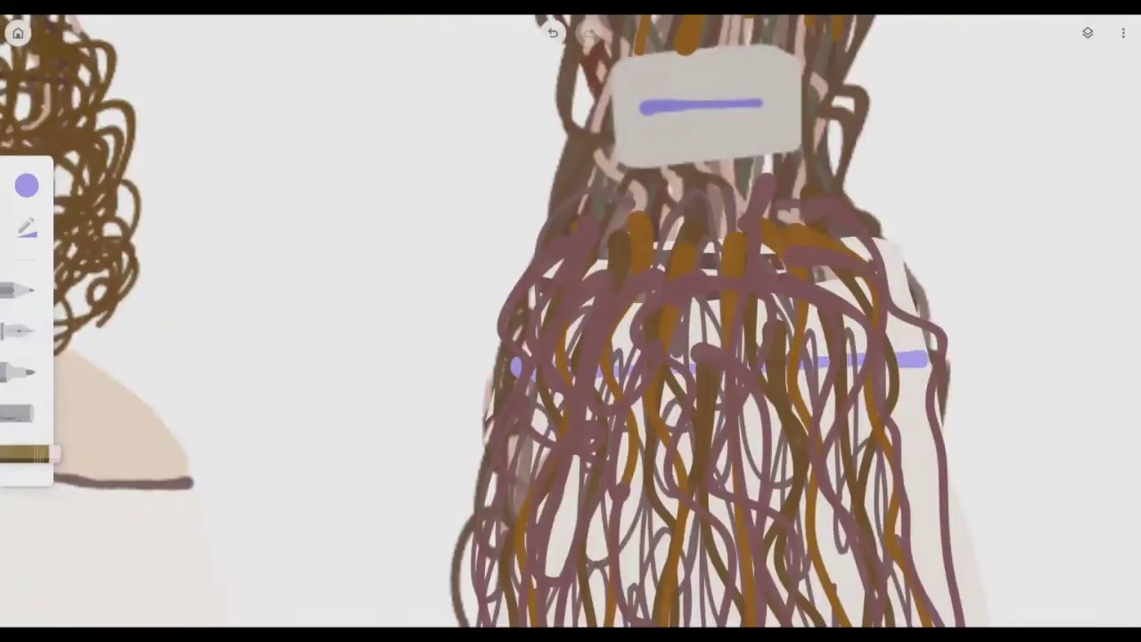
{"action": "mouse_move", "coordinate": [851, 246]}
{"action": "left_mouse_down"}
{"action": "mouse_move", "coordinate": [905, 303]}
{"action": "mouse_move", "coordinate": [908, 342]}
{"action": "mouse_move", "coordinate": [573, 336]}
{"action": "left_mouse_up"}
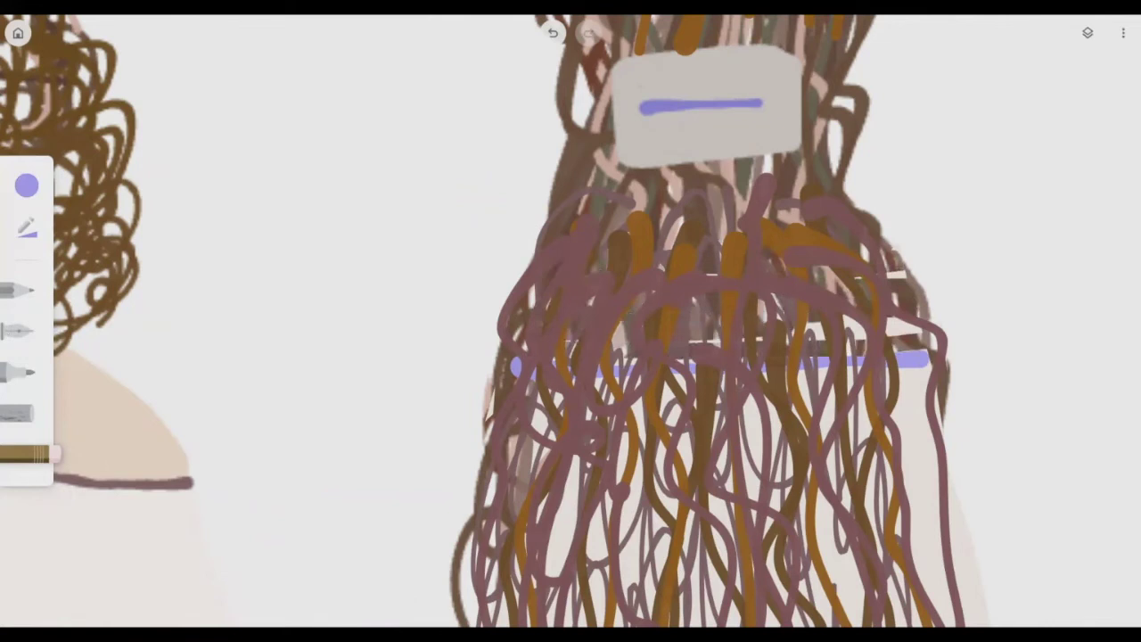
{"action": "scroll", "coordinate": [713, 321], "scroll_direction": "down", "scroll_amount": 5}
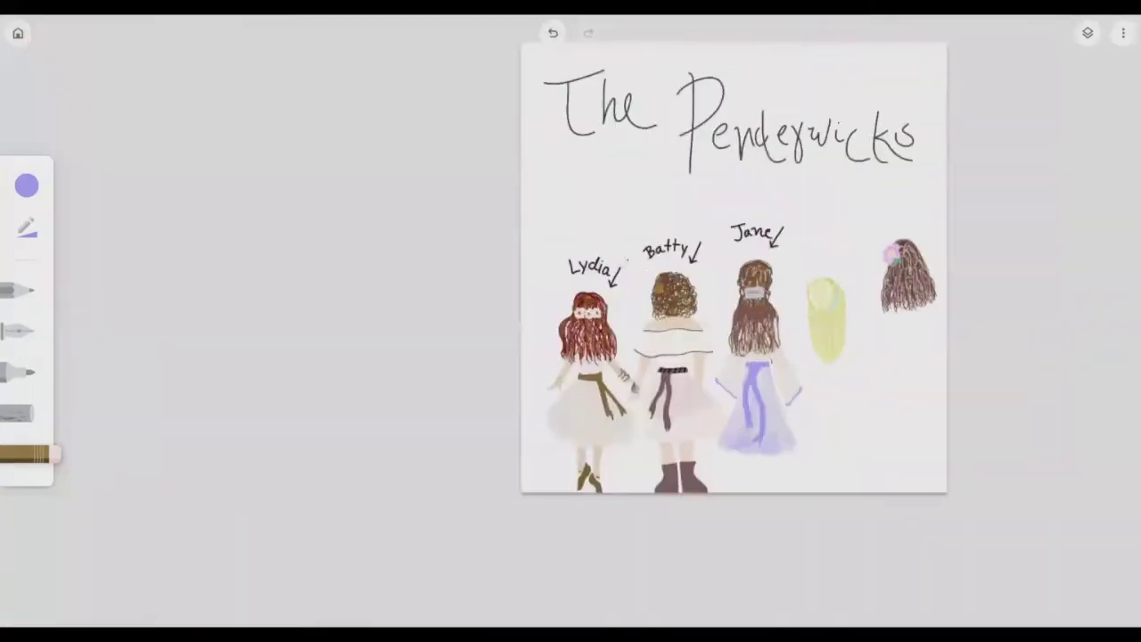
Choose a custom beige skin colour and fill Jane's shoulders above the lavender neckline with the pen tool.
{"action": "scroll", "coordinate": [606, 375], "scroll_direction": "up", "scroll_amount": 5}
{"action": "left_click", "coordinate": [16, 332]}
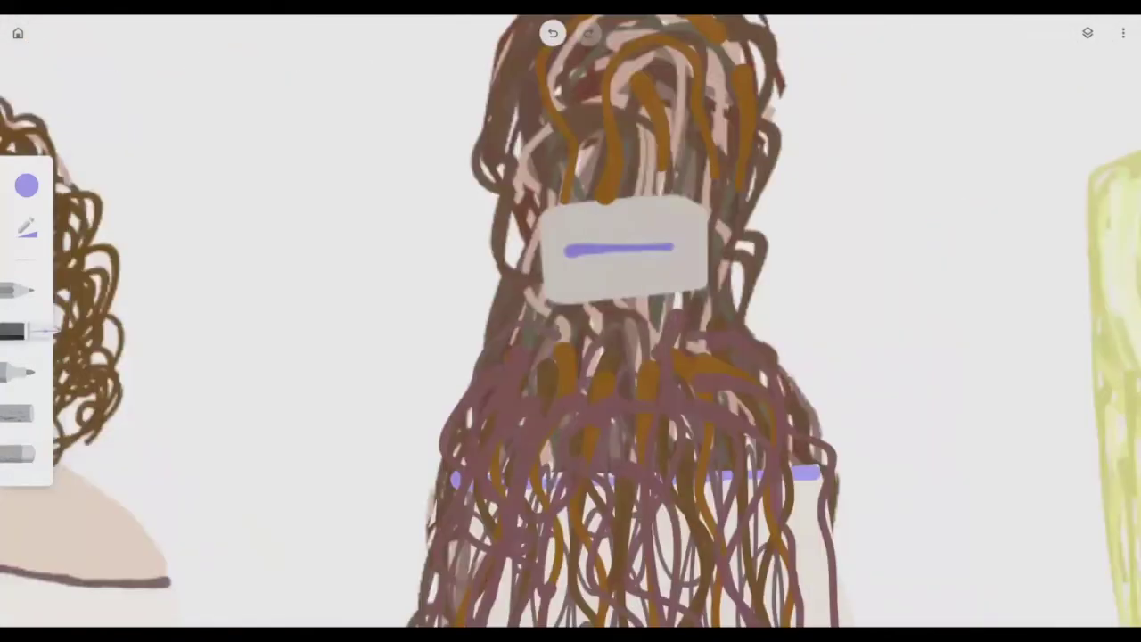
{"action": "left_click", "coordinate": [27, 185]}
{"action": "left_click", "coordinate": [121, 226]}
{"action": "mouse_move", "coordinate": [122, 226]}
{"action": "left_mouse_down"}
{"action": "mouse_move", "coordinate": [98, 217]}
{"action": "mouse_move", "coordinate": [122, 224]}
{"action": "left_mouse_up"}
{"action": "scroll", "coordinate": [624, 321], "scroll_direction": "up", "scroll_amount": 5}
{"action": "left_click_drag", "start_coordinate": [891, 454], "coordinate": [802, 392]}
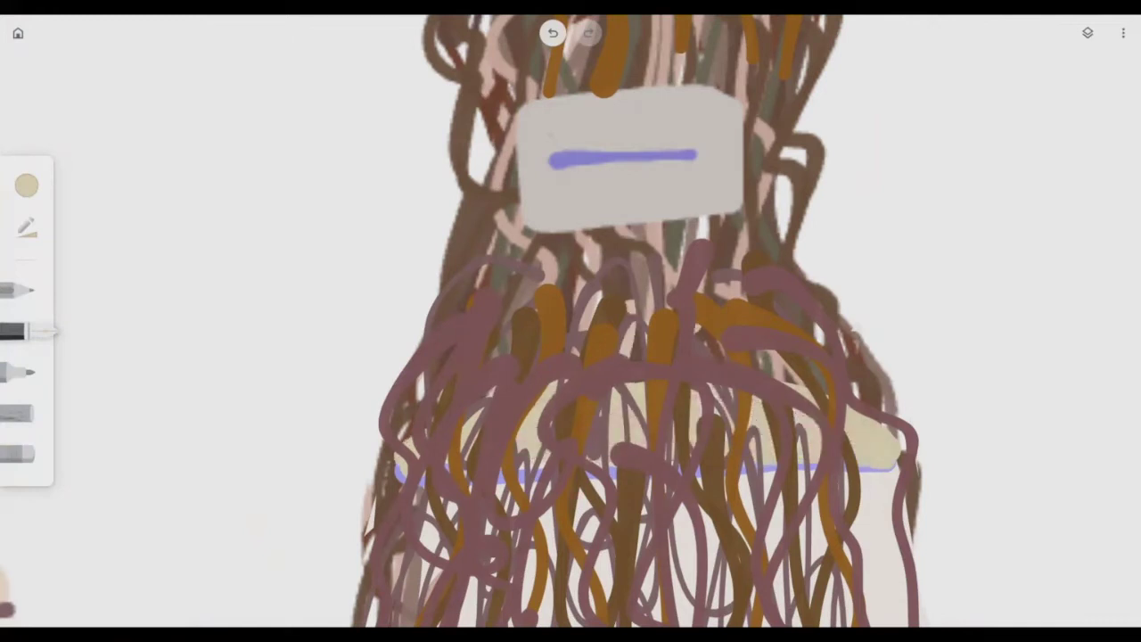
{"action": "scroll", "coordinate": [570, 321], "scroll_direction": "down", "scroll_amount": 10}
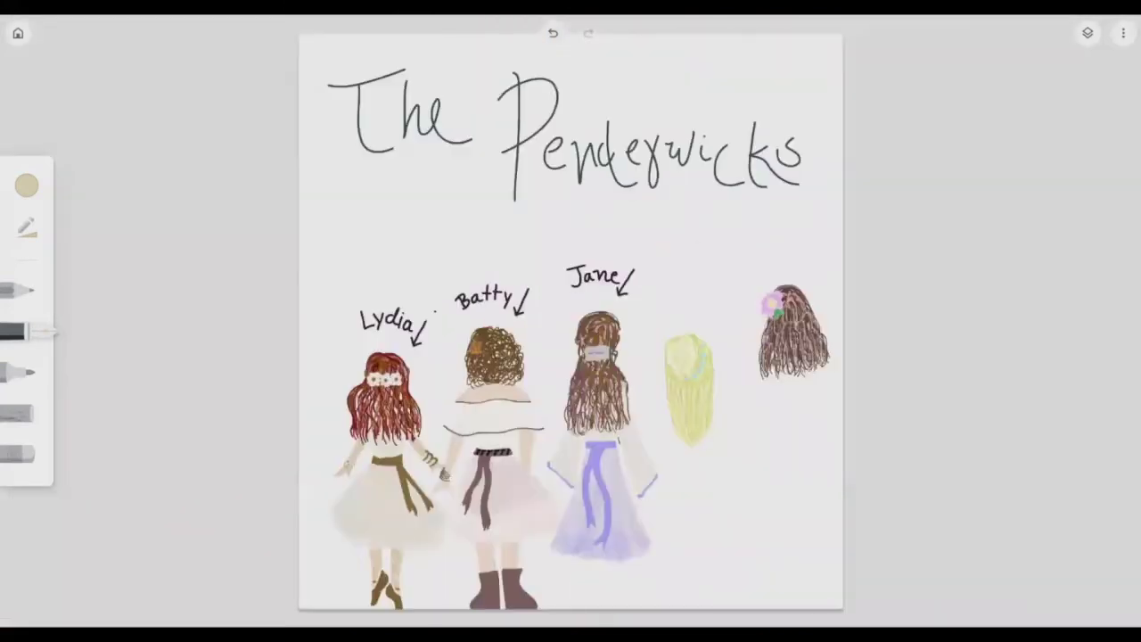
Draw beige hands extending from Jane's sleeves and outline two legs below her skirt.
{"action": "scroll", "coordinate": [593, 535], "scroll_direction": "up", "scroll_amount": 15}
{"action": "left_click_drag", "start_coordinate": [657, 173], "coordinate": [708, 263]}
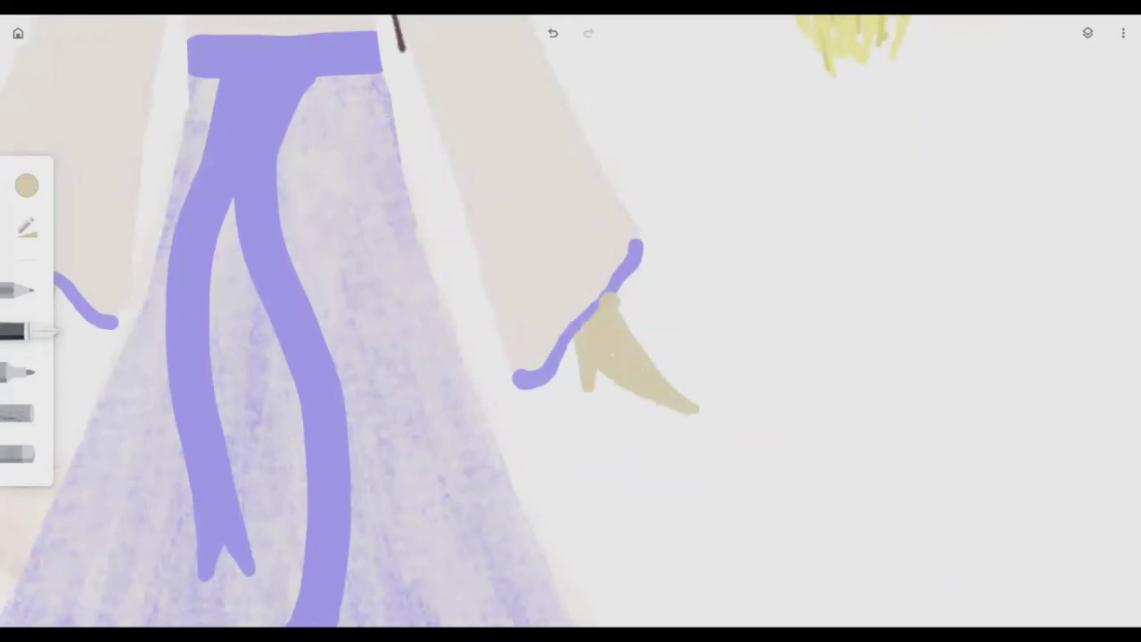
{"action": "scroll", "coordinate": [570, 321], "scroll_direction": "down", "scroll_amount": 10}
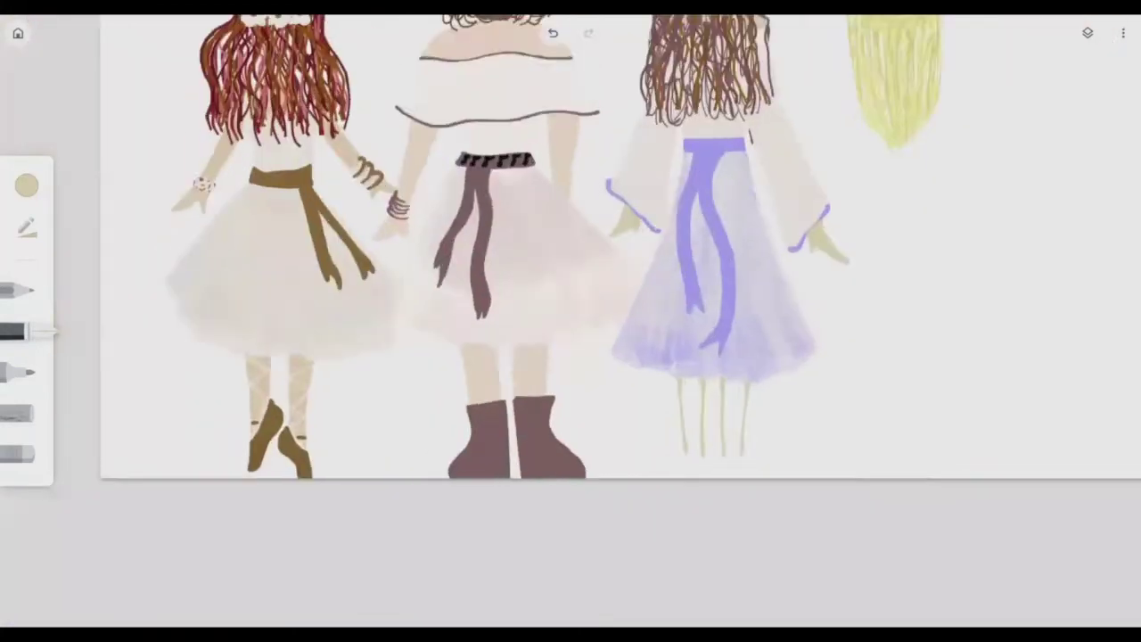
{"action": "scroll", "coordinate": [571, 321], "scroll_direction": "up", "scroll_amount": 10}
{"action": "left_click_drag", "start_coordinate": [496, 243], "coordinate": [563, 239]}
{"action": "scroll", "coordinate": [570, 321], "scroll_direction": "down", "scroll_amount": 8}
{"action": "scroll", "coordinate": [570, 321], "scroll_direction": "up", "scroll_amount": 8}
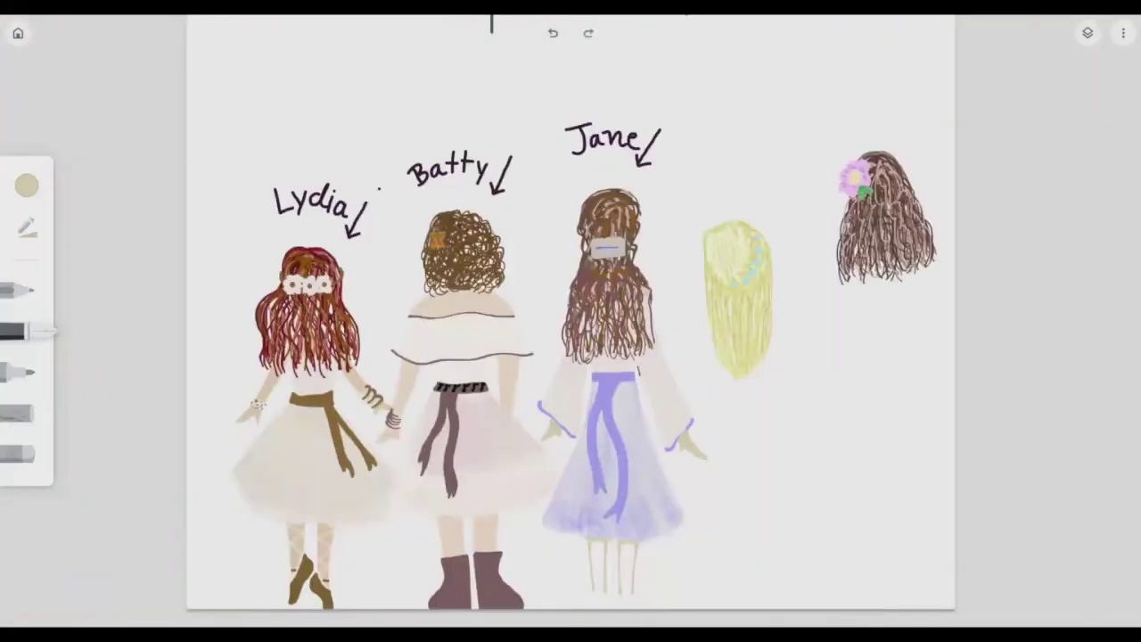
{"action": "scroll", "coordinate": [571, 321], "scroll_direction": "up", "scroll_amount": 11}
{"action": "mouse_move", "coordinate": [510, 492]}
{"action": "left_mouse_down"}
{"action": "mouse_move", "coordinate": [473, 557]}
{"action": "mouse_move", "coordinate": [579, 515]}
{"action": "left_mouse_up"}
{"action": "left_click_drag", "start_coordinate": [667, 503], "coordinate": [820, 595]}
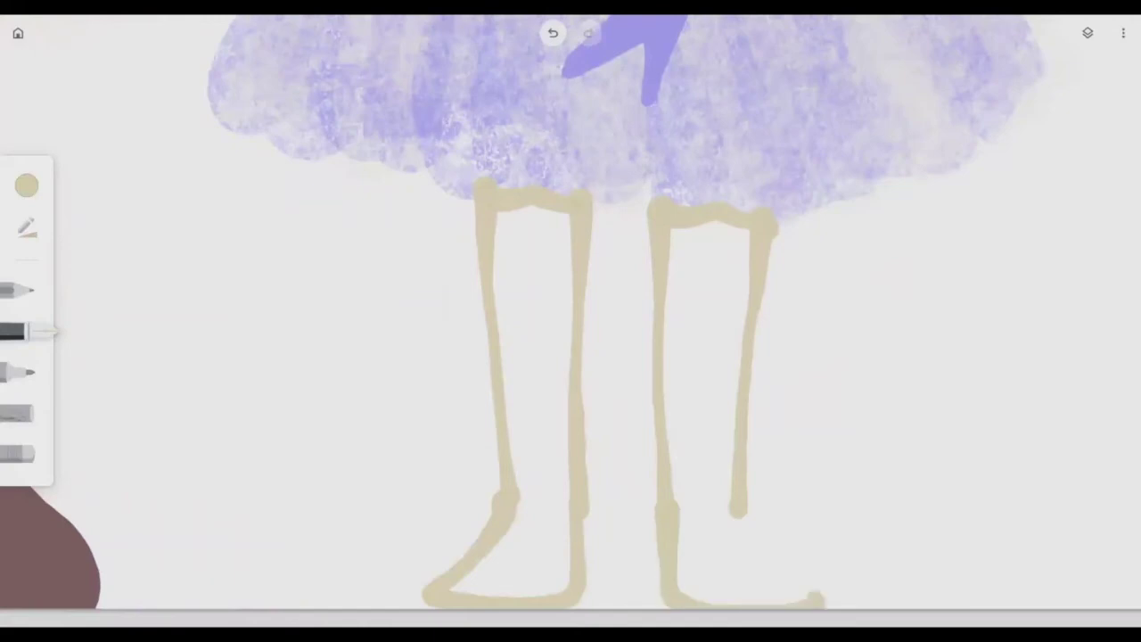
{"action": "scroll", "coordinate": [571, 321], "scroll_direction": "down", "scroll_amount": 8}
{"action": "scroll", "coordinate": [571, 321], "scroll_direction": "up", "scroll_amount": 10}
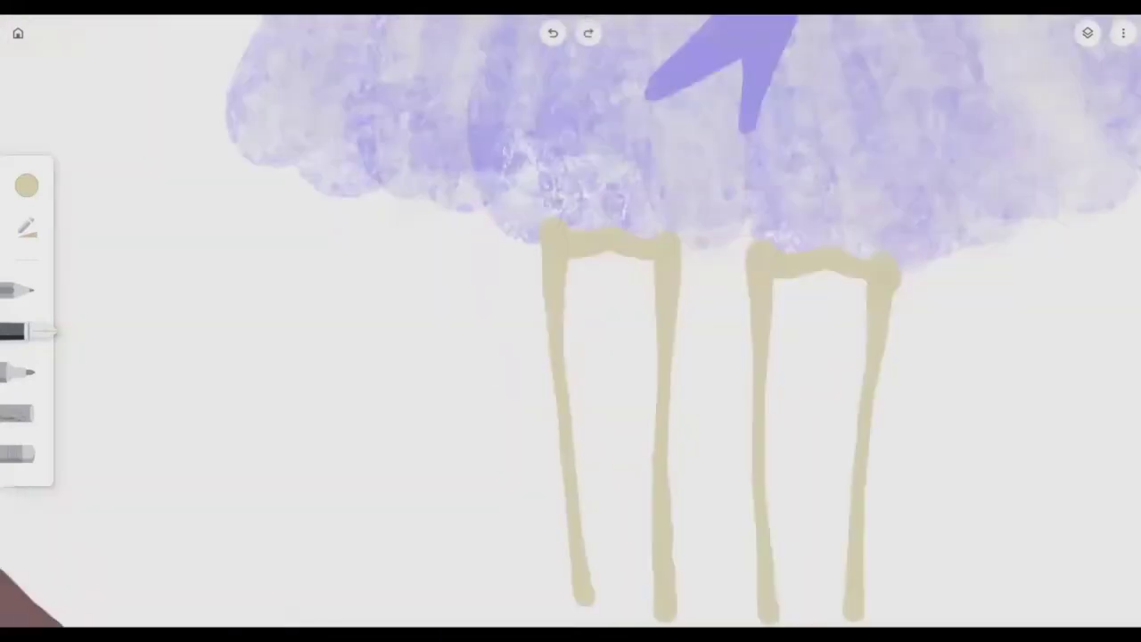
{"action": "mouse_move", "coordinate": [637, 477]}
{"action": "left_mouse_down"}
{"action": "mouse_move", "coordinate": [540, 431]}
{"action": "mouse_move", "coordinate": [738, 533]}
{"action": "left_mouse_up"}
{"action": "left_click_drag", "start_coordinate": [637, 477], "coordinate": [481, 446]}
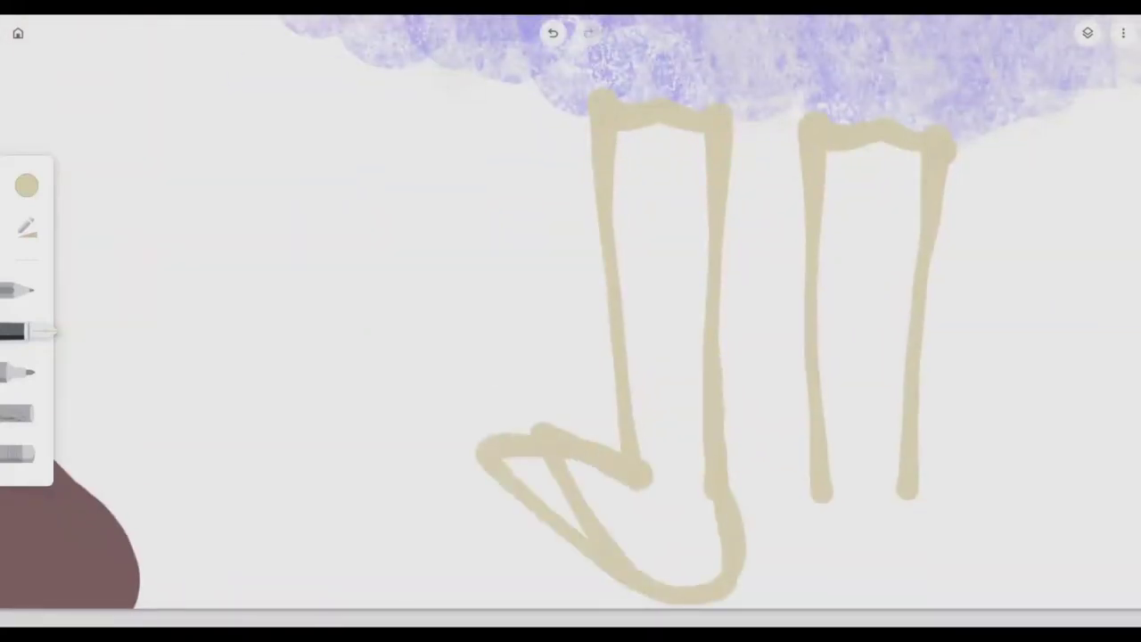
{"action": "key", "text": "ctrl+z"}
{"action": "key", "text": "ctrl+z"}
{"action": "key", "text": "ctrl+z"}
{"action": "key", "text": "ctrl+shift+z"}
{"action": "mouse_move", "coordinate": [637, 477]}
{"action": "left_mouse_down"}
{"action": "mouse_move", "coordinate": [720, 591]}
{"action": "mouse_move", "coordinate": [723, 495]}
{"action": "left_mouse_up"}
{"action": "key", "text": "ctrl+z"}
Fill both of Jane's leg outlines with beige using the marker.
{"action": "left_click", "coordinate": [18, 373]}
{"action": "left_click_drag", "start_coordinate": [624, 134], "coordinate": [713, 490]}
{"action": "mouse_move", "coordinate": [829, 156]}
{"action": "left_mouse_down"}
{"action": "mouse_move", "coordinate": [847, 473]}
{"action": "mouse_move", "coordinate": [919, 205]}
{"action": "mouse_move", "coordinate": [882, 464]}
{"action": "left_mouse_up"}
{"action": "key", "text": "ctrl+z"}
{"action": "left_click_drag", "start_coordinate": [838, 205], "coordinate": [855, 490]}
{"action": "left_click", "coordinate": [18, 332]}
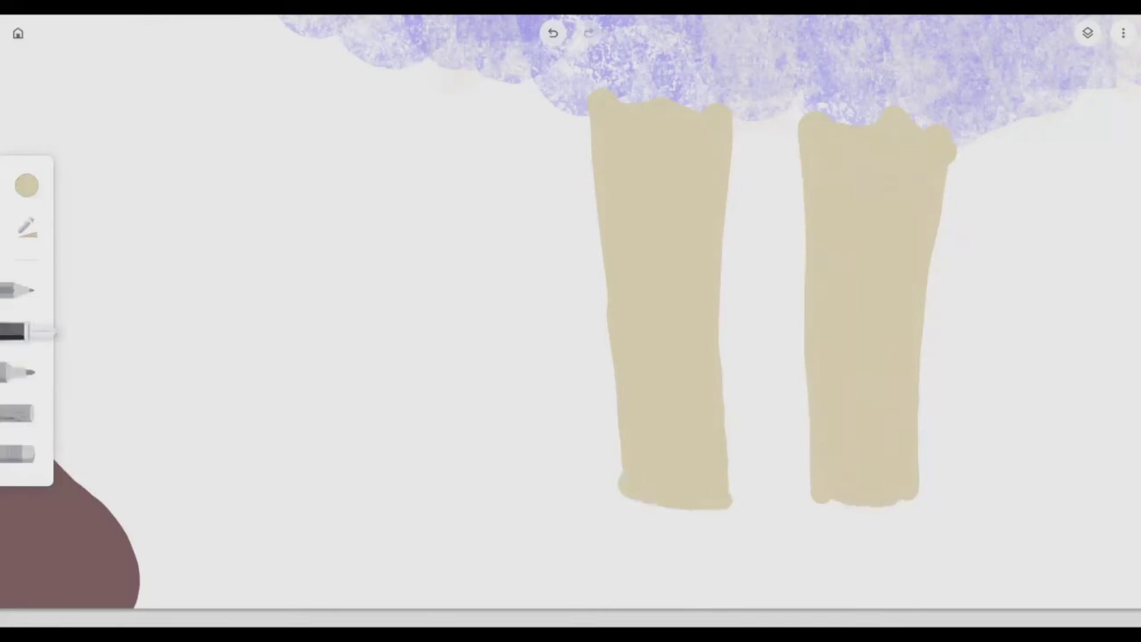
Switch back to lavender and outline a pair of outward-pointing shoes beneath Jane's legs with the pen tool.
{"action": "scroll", "coordinate": [571, 312], "scroll_direction": "down", "scroll_amount": 5}
{"action": "scroll", "coordinate": [570, 312], "scroll_direction": "up", "scroll_amount": 4}
{"action": "left_click", "coordinate": [27, 184]}
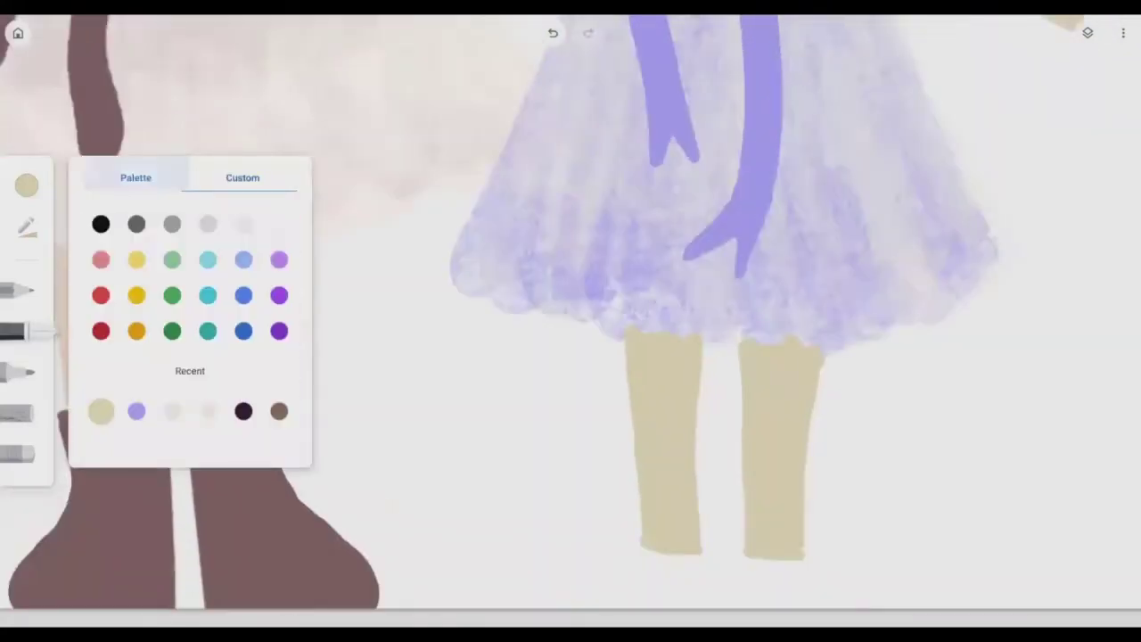
{"action": "left_click", "coordinate": [134, 410]}
{"action": "scroll", "coordinate": [713, 401], "scroll_direction": "up", "scroll_amount": 3}
{"action": "mouse_move", "coordinate": [640, 492]}
{"action": "left_mouse_down"}
{"action": "mouse_move", "coordinate": [758, 514]}
{"action": "mouse_move", "coordinate": [570, 543]}
{"action": "mouse_move", "coordinate": [756, 517]}
{"action": "mouse_move", "coordinate": [635, 515]}
{"action": "mouse_move", "coordinate": [687, 608]}
{"action": "left_mouse_up"}
{"action": "key", "text": "ctrl+z"}
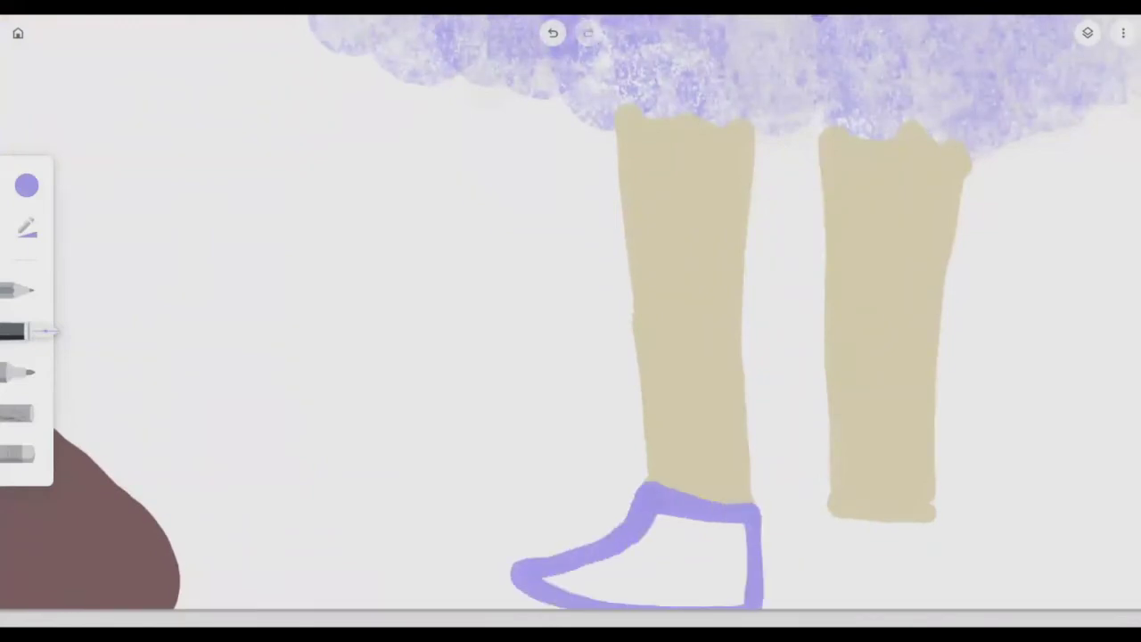
{"action": "key", "text": "ctrl+z"}
{"action": "mouse_move", "coordinate": [651, 490]}
{"action": "left_mouse_down"}
{"action": "mouse_move", "coordinate": [548, 574]}
{"action": "mouse_move", "coordinate": [760, 535]}
{"action": "mouse_move", "coordinate": [758, 504]}
{"action": "left_mouse_up"}
{"action": "mouse_move", "coordinate": [831, 509]}
{"action": "left_mouse_down"}
{"action": "mouse_move", "coordinate": [851, 599]}
{"action": "mouse_move", "coordinate": [931, 507]}
{"action": "left_mouse_up"}
{"action": "scroll", "coordinate": [571, 321], "scroll_direction": "down", "scroll_amount": 5}
{"action": "scroll", "coordinate": [571, 321], "scroll_direction": "up", "scroll_amount": 5}
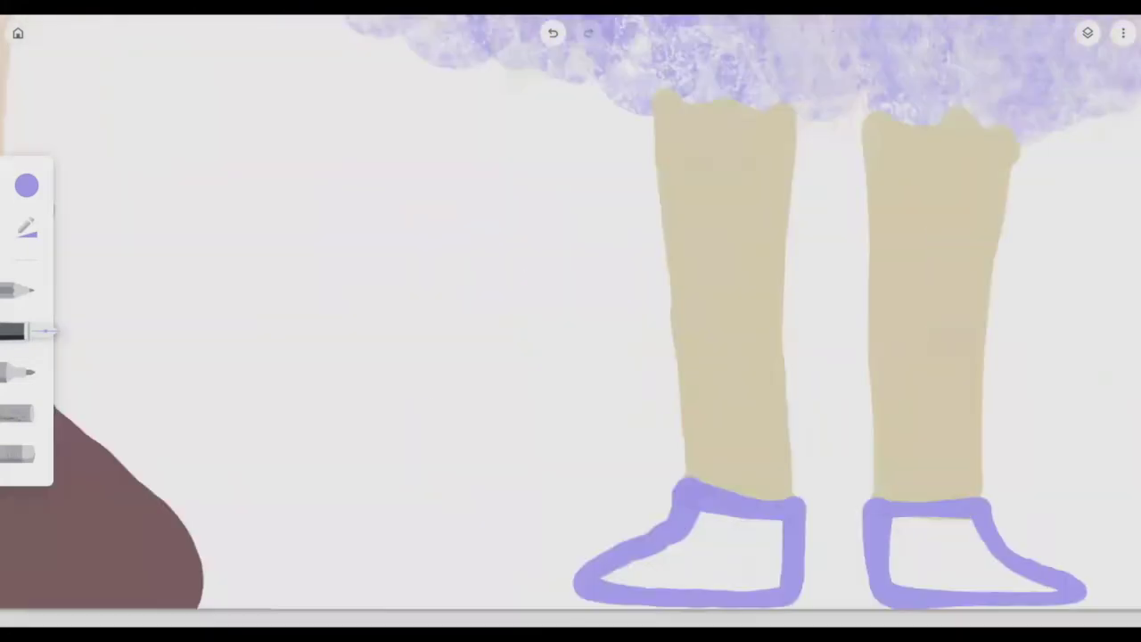
Enlarge both shoe outlines with higher ankle openings and longer toes.
{"action": "mouse_move", "coordinate": [807, 472]}
{"action": "left_mouse_down"}
{"action": "mouse_move", "coordinate": [598, 524]}
{"action": "mouse_move", "coordinate": [571, 599]}
{"action": "left_mouse_up"}
{"action": "mouse_move", "coordinate": [865, 481]}
{"action": "left_mouse_down"}
{"action": "mouse_move", "coordinate": [1070, 557]}
{"action": "mouse_move", "coordinate": [863, 488]}
{"action": "left_mouse_up"}
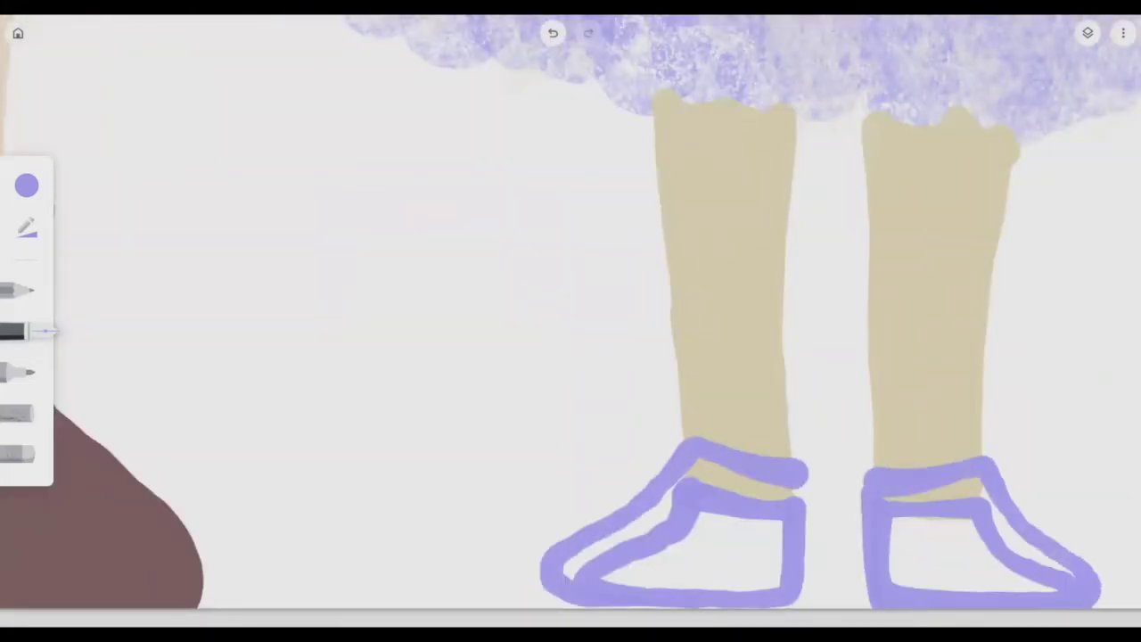
{"action": "scroll", "coordinate": [571, 321], "scroll_direction": "down", "scroll_amount": 5}
{"action": "scroll", "coordinate": [570, 321], "scroll_direction": "up", "scroll_amount": 5}
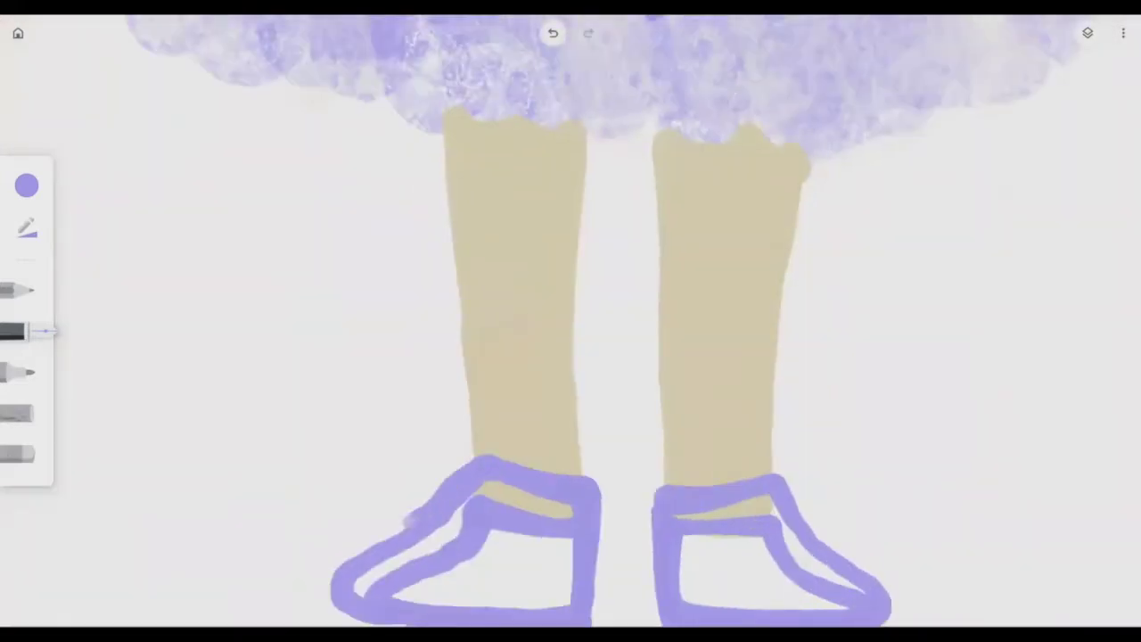
{"action": "left_click_drag", "start_coordinate": [415, 514], "coordinate": [284, 615]}
{"action": "scroll", "coordinate": [571, 321], "scroll_direction": "down", "scroll_amount": 2}
{"action": "scroll", "coordinate": [571, 321], "scroll_direction": "up", "scroll_amount": 2}
{"action": "mouse_move", "coordinate": [630, 472]}
{"action": "left_mouse_down"}
{"action": "mouse_move", "coordinate": [800, 526]}
{"action": "mouse_move", "coordinate": [916, 606]}
{"action": "left_mouse_up"}
{"action": "left_click_drag", "start_coordinate": [473, 464], "coordinate": [300, 599]}
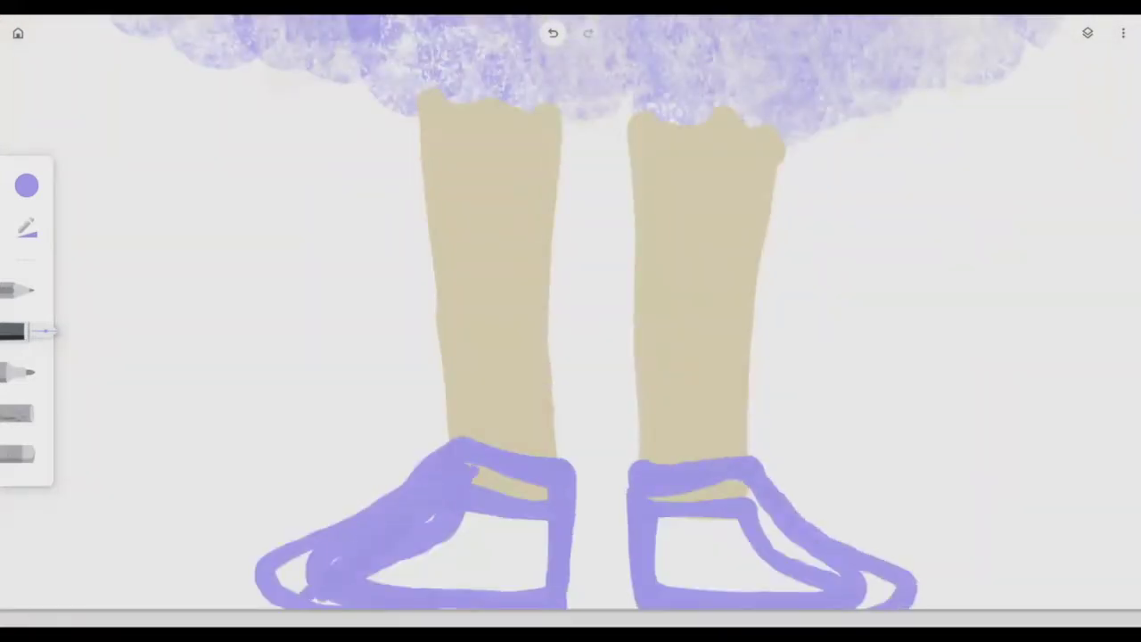
Fill both of Jane's shoes with solid lavender using the marker.
{"action": "left_click", "coordinate": [17, 372]}
{"action": "left_click_drag", "start_coordinate": [482, 526], "coordinate": [285, 579]}
{"action": "left_click_drag", "start_coordinate": [535, 489], "coordinate": [499, 579]}
{"action": "scroll", "coordinate": [570, 321], "scroll_direction": "down", "scroll_amount": 2}
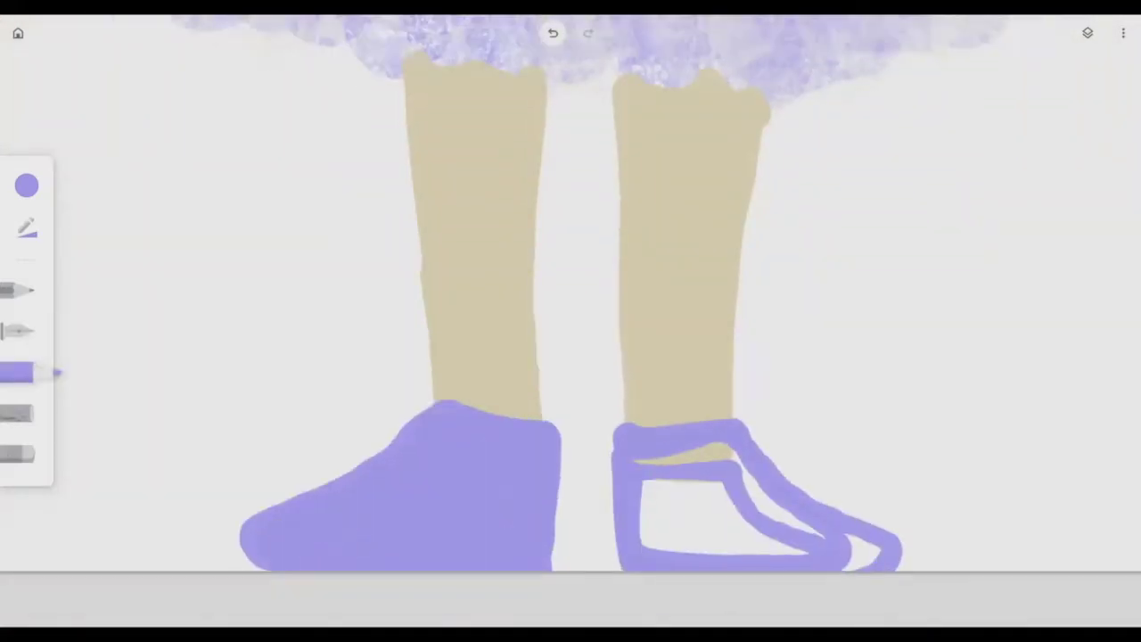
{"action": "scroll", "coordinate": [570, 321], "scroll_direction": "up", "scroll_amount": 2}
{"action": "left_click_drag", "start_coordinate": [660, 495], "coordinate": [668, 584]}
{"action": "mouse_move", "coordinate": [691, 481]}
{"action": "left_mouse_down"}
{"action": "mouse_move", "coordinate": [811, 575]}
{"action": "mouse_move", "coordinate": [713, 580]}
{"action": "left_mouse_up"}
{"action": "scroll", "coordinate": [571, 321], "scroll_direction": "down", "scroll_amount": 5}
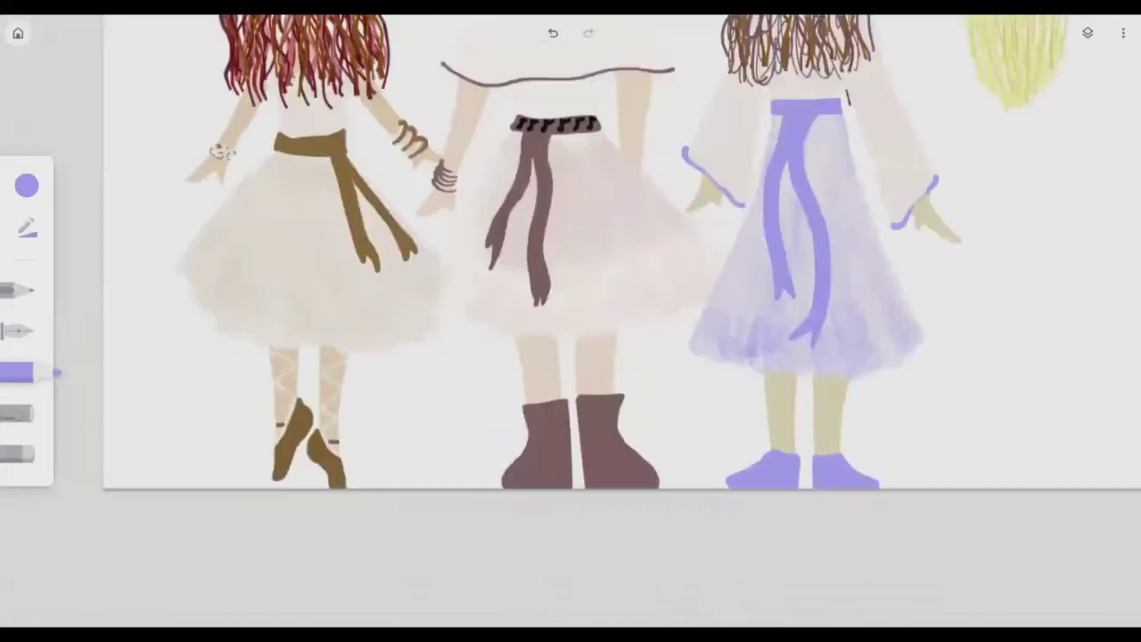
Draw a darker purple band along the ankle opening of each of Jane's shoes with the pen tool.
{"action": "scroll", "coordinate": [570, 321], "scroll_direction": "up", "scroll_amount": 2}
{"action": "scroll", "coordinate": [598, 553], "scroll_direction": "up", "scroll_amount": 5}
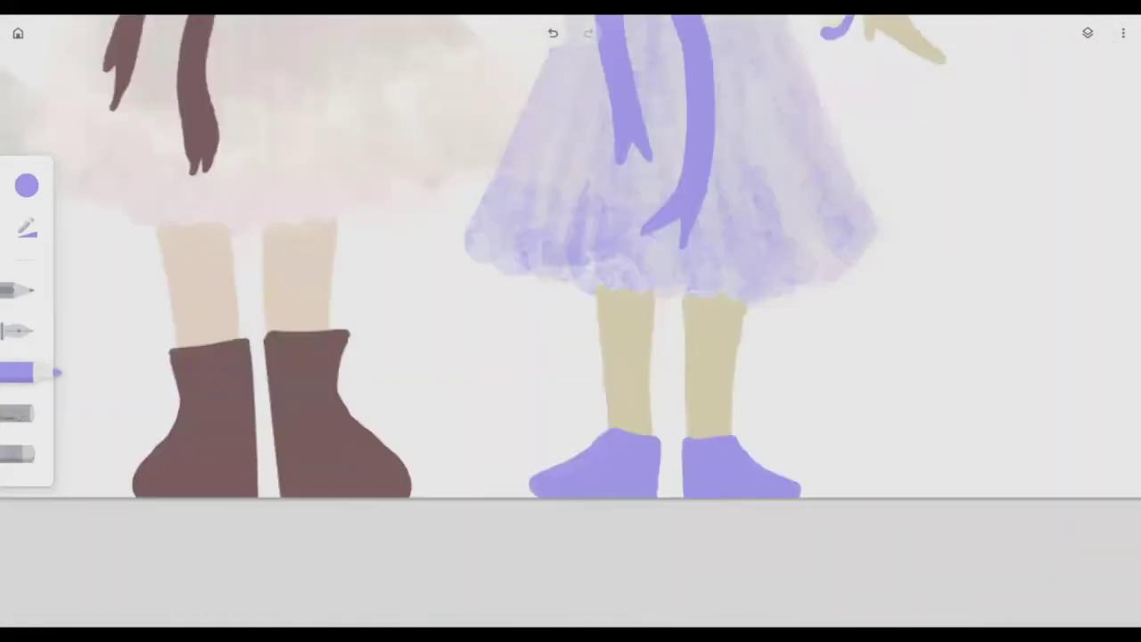
{"action": "left_click", "coordinate": [18, 332]}
{"action": "key", "text": "ctrl+z"}
{"action": "key", "text": "ctrl+z"}
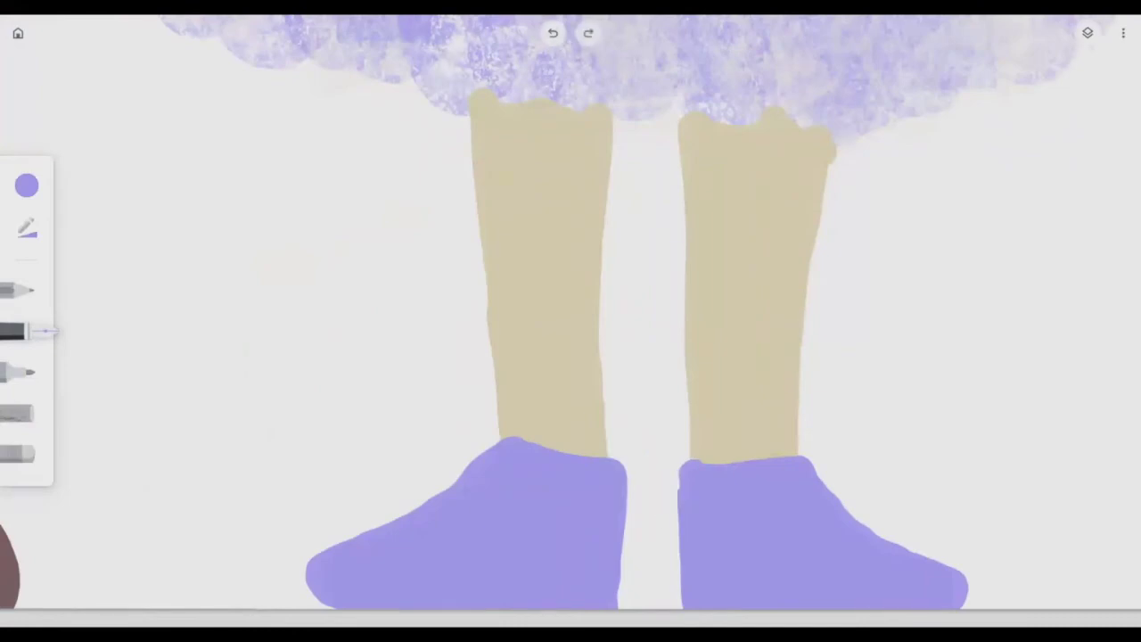
{"action": "left_click", "coordinate": [27, 185]}
{"action": "left_click_drag", "start_coordinate": [495, 433], "coordinate": [624, 453]}
{"action": "left_click_drag", "start_coordinate": [679, 460], "coordinate": [788, 465]}
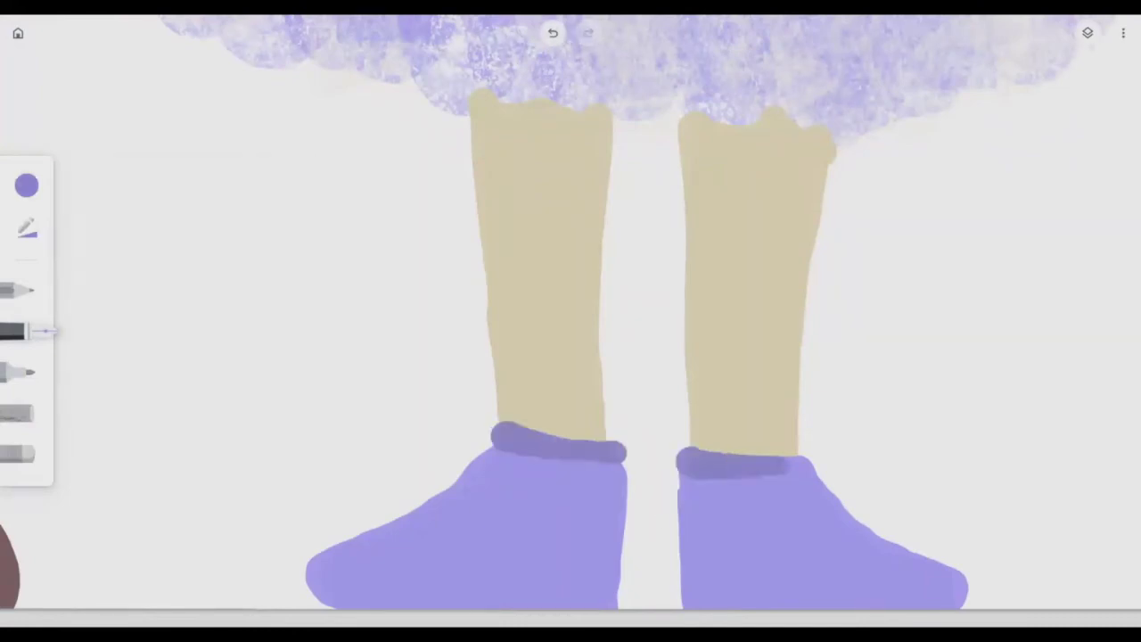
Add darker purple zigzag laces along the front slope of both of Jane's shoes.
{"action": "left_click_drag", "start_coordinate": [495, 472], "coordinate": [370, 548]}
{"action": "left_click_drag", "start_coordinate": [807, 481], "coordinate": [874, 548]}
{"action": "left_click_drag", "start_coordinate": [874, 548], "coordinate": [896, 578]}
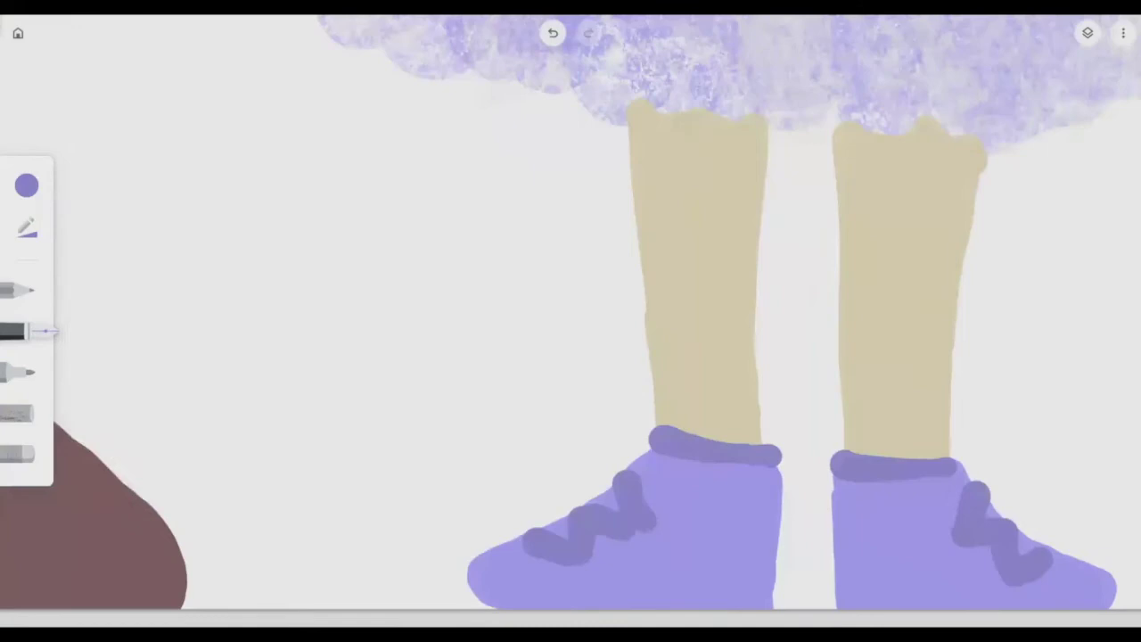
Pick a pale lavender and draw soles along the bottom edges of both of Jane's shoes.
{"action": "left_click", "coordinate": [27, 184]}
{"action": "left_click", "coordinate": [97, 222]}
{"action": "mouse_move", "coordinate": [545, 593]}
{"action": "left_mouse_down"}
{"action": "mouse_move", "coordinate": [777, 589]}
{"action": "mouse_move", "coordinate": [477, 604]}
{"action": "left_mouse_up"}
{"action": "scroll", "coordinate": [571, 356], "scroll_direction": "right", "scroll_amount": 5}
{"action": "left_click_drag", "start_coordinate": [624, 595], "coordinate": [918, 592]}
{"action": "scroll", "coordinate": [570, 321], "scroll_direction": "down", "scroll_amount": 5}
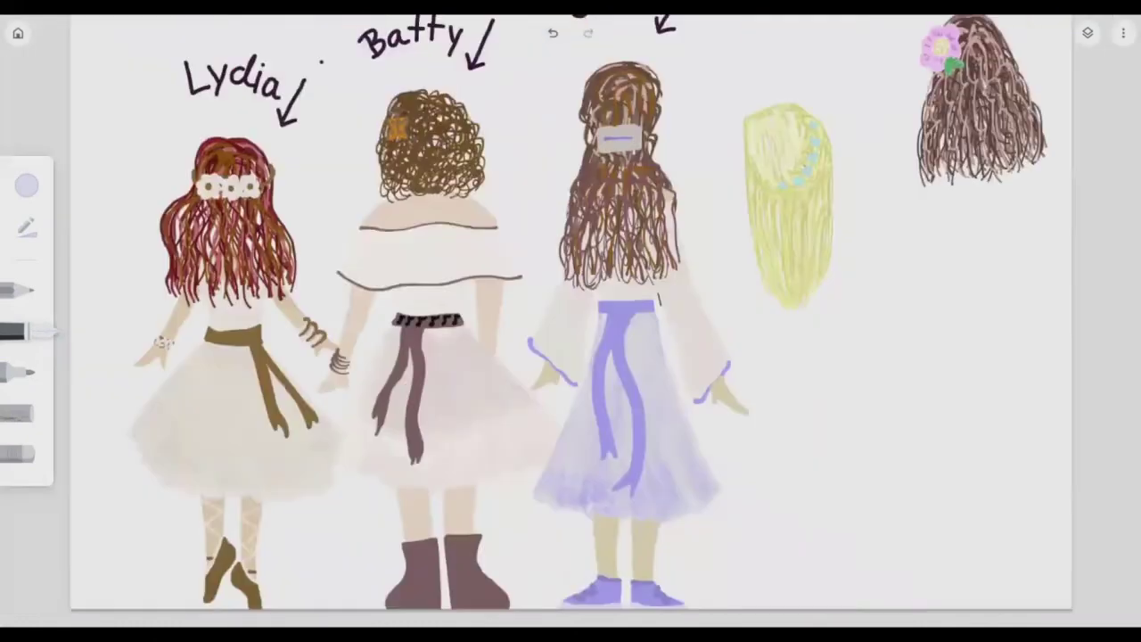
Switch back to the recent lavender and retrace the hem of Jane's right sleeve with the pen.
{"action": "scroll", "coordinate": [571, 320], "scroll_direction": "up", "scroll_amount": 8}
{"action": "left_click", "coordinate": [27, 185]}
{"action": "left_click", "coordinate": [172, 410]}
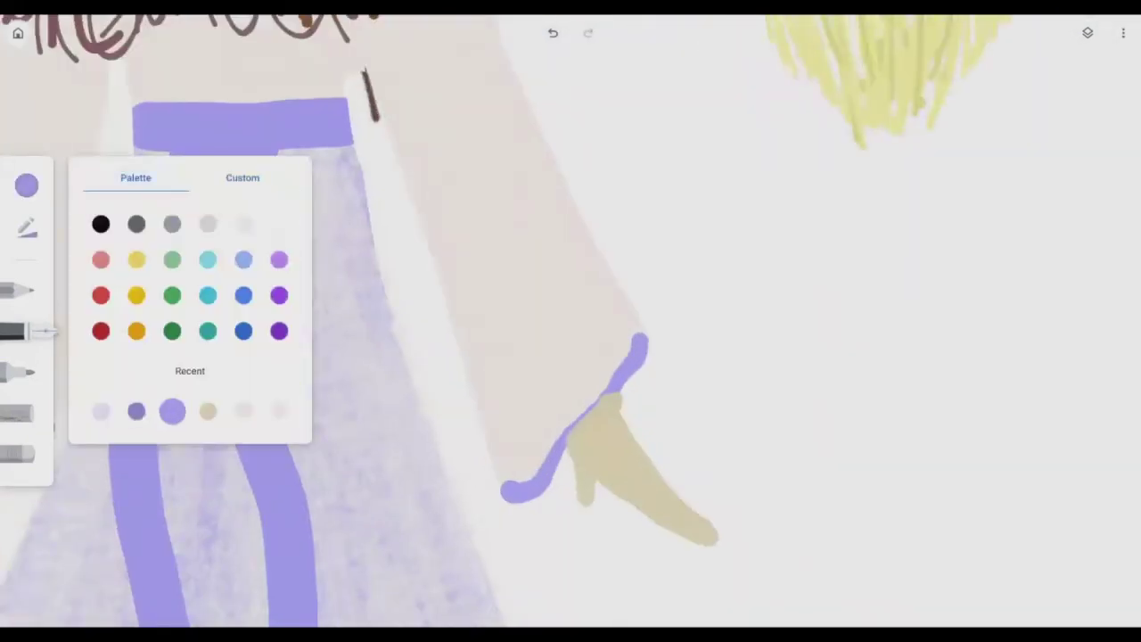
{"action": "mouse_move", "coordinate": [644, 346]}
{"action": "left_mouse_down"}
{"action": "mouse_move", "coordinate": [557, 464]}
{"action": "mouse_move", "coordinate": [521, 482]}
{"action": "left_mouse_up"}
{"action": "scroll", "coordinate": [570, 321], "scroll_direction": "down", "scroll_amount": 5}
{"action": "scroll", "coordinate": [535, 392], "scroll_direction": "up", "scroll_amount": 8}
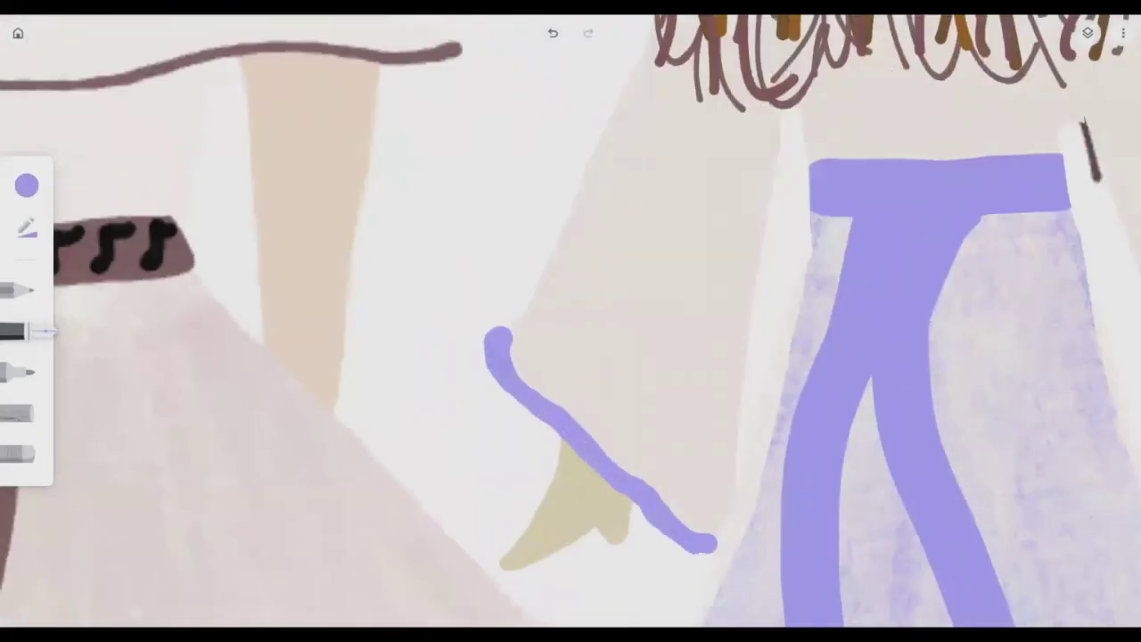
{"action": "scroll", "coordinate": [571, 321], "scroll_direction": "down", "scroll_amount": 5}
{"action": "scroll", "coordinate": [571, 321], "scroll_direction": "up", "scroll_amount": 3}
Decorate the grey clip in Jane's hair with a lavender scalloped line over its straight line.
{"action": "scroll", "coordinate": [535, 356], "scroll_direction": "up", "scroll_amount": 8}
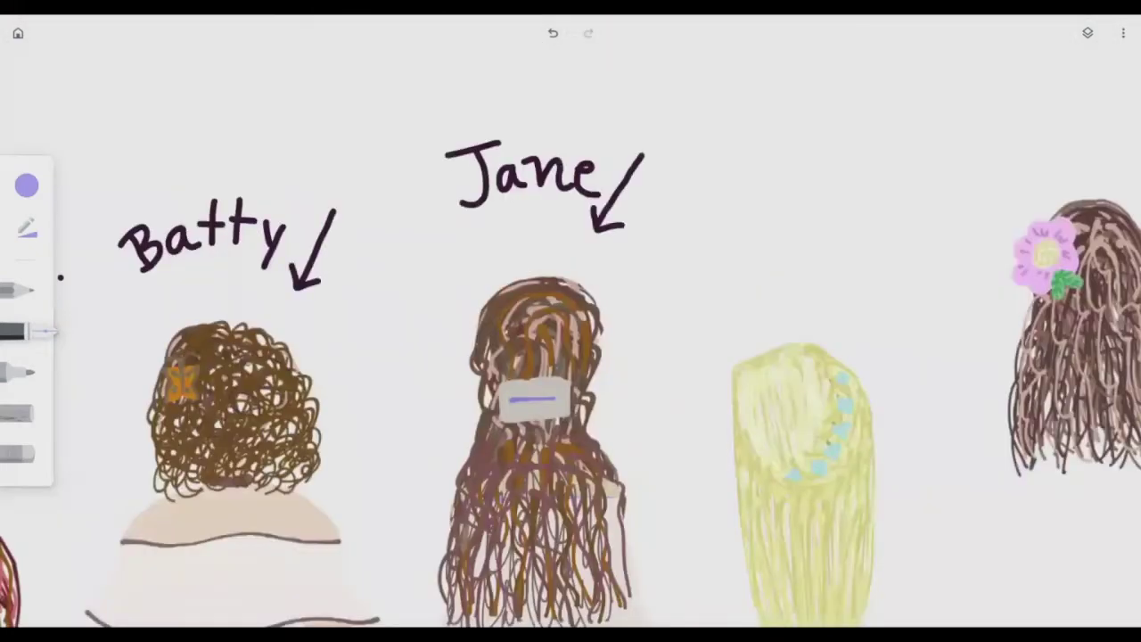
{"action": "scroll", "coordinate": [535, 396], "scroll_direction": "up", "scroll_amount": 8}
{"action": "left_click_drag", "start_coordinate": [446, 383], "coordinate": [615, 428]}
{"action": "mouse_move", "coordinate": [445, 410]}
{"action": "left_mouse_down"}
{"action": "mouse_move", "coordinate": [642, 383]}
{"action": "mouse_move", "coordinate": [655, 415]}
{"action": "left_mouse_up"}
{"action": "scroll", "coordinate": [570, 321], "scroll_direction": "down", "scroll_amount": 8}
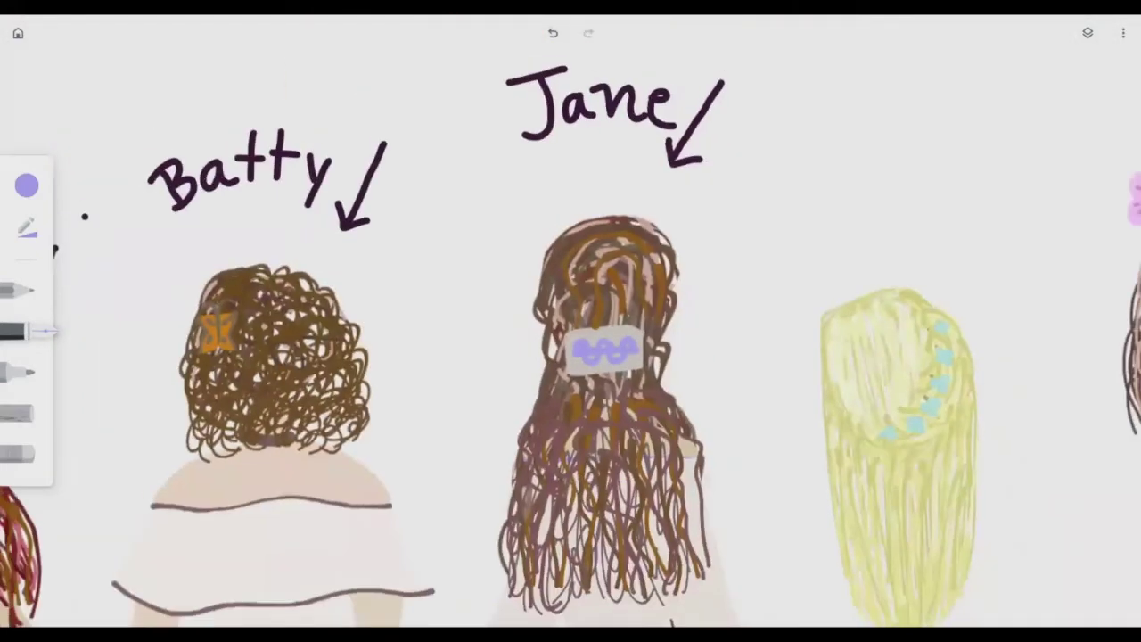
Mix a custom reddish-brown pen colour for Jane's hair.
{"action": "scroll", "coordinate": [606, 348], "scroll_direction": "up", "scroll_amount": 5}
{"action": "scroll", "coordinate": [571, 321], "scroll_direction": "down", "scroll_amount": 8}
{"action": "scroll", "coordinate": [606, 348], "scroll_direction": "up", "scroll_amount": 10}
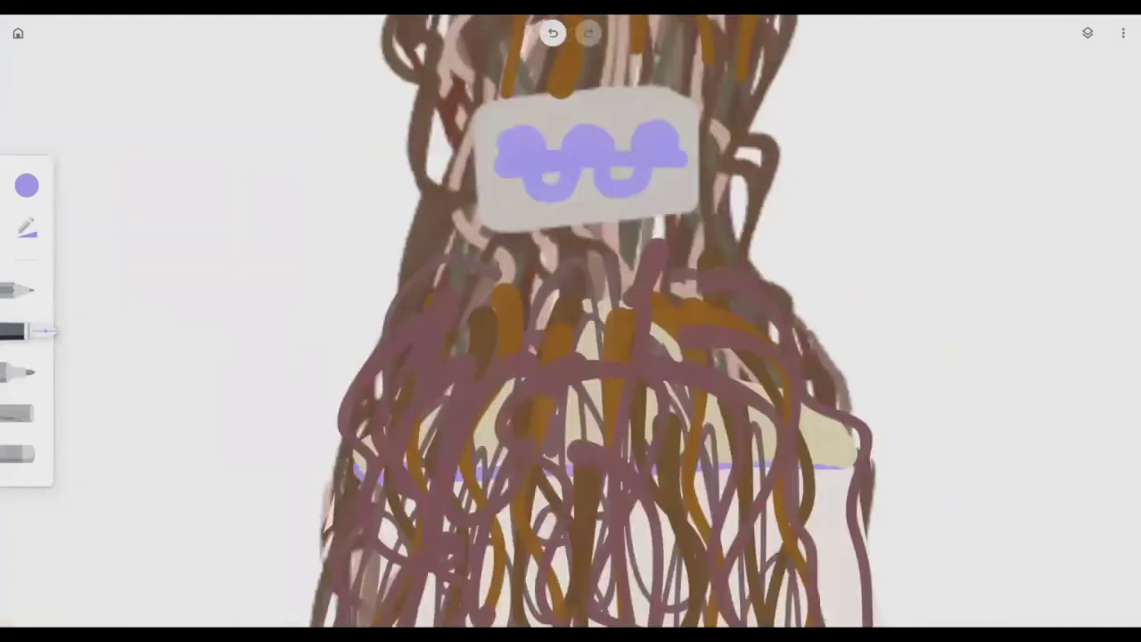
{"action": "scroll", "coordinate": [588, 339], "scroll_direction": "down", "scroll_amount": 10}
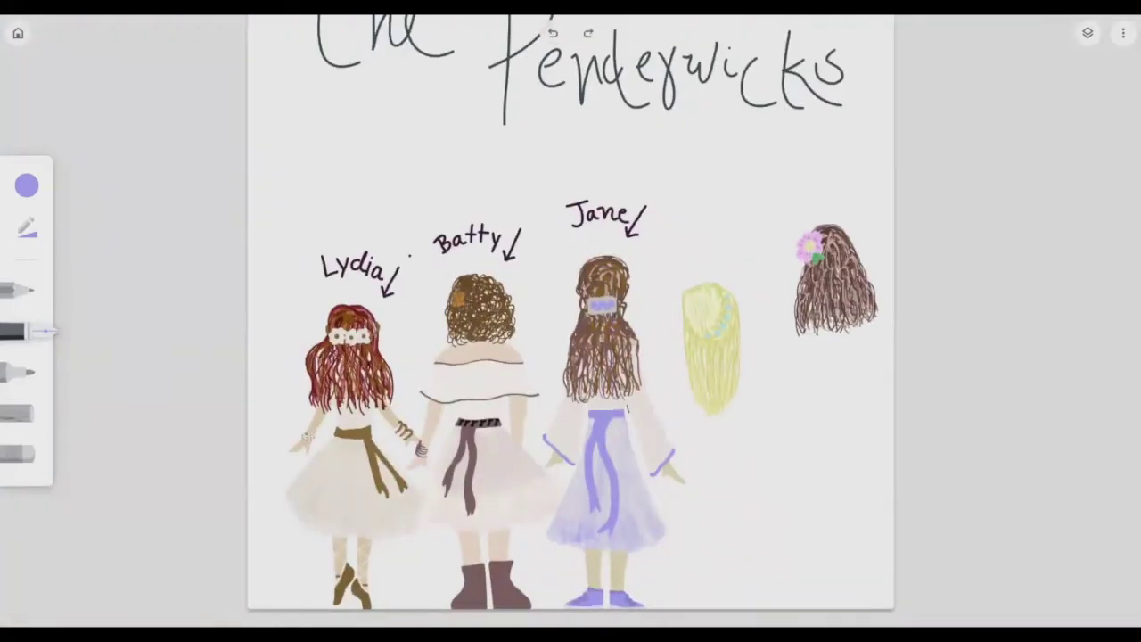
{"action": "left_click", "coordinate": [1087, 33]}
{"action": "left_click", "coordinate": [1088, 33]}
{"action": "left_click", "coordinate": [26, 185]}
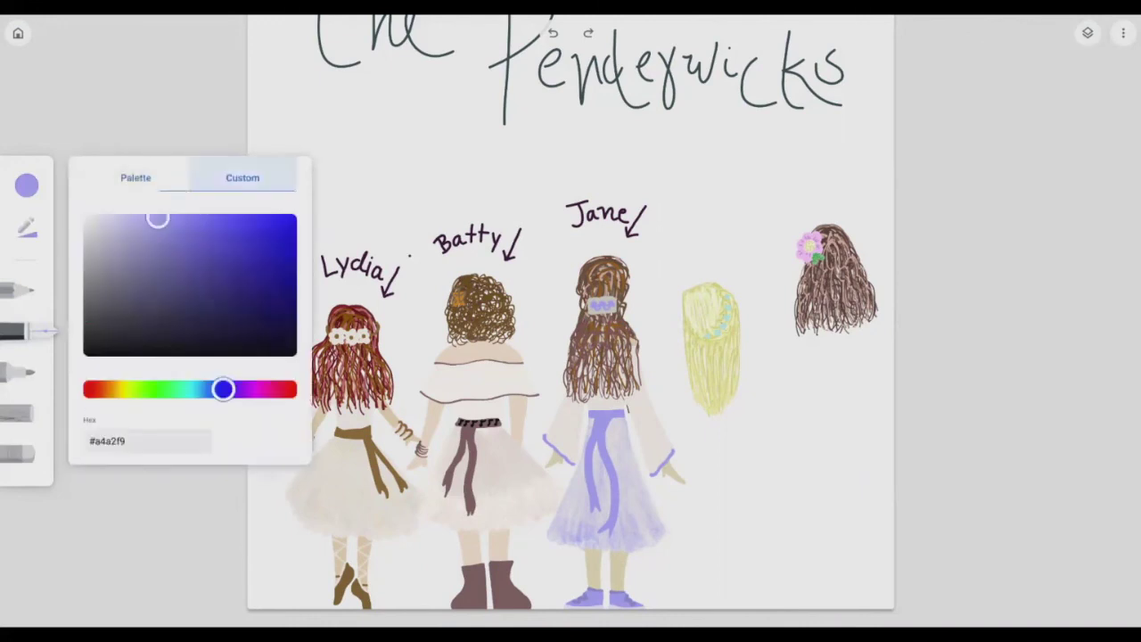
{"action": "left_click_drag", "start_coordinate": [224, 389], "coordinate": [100, 389]}
{"action": "left_click_drag", "start_coordinate": [158, 219], "coordinate": [215, 321]}
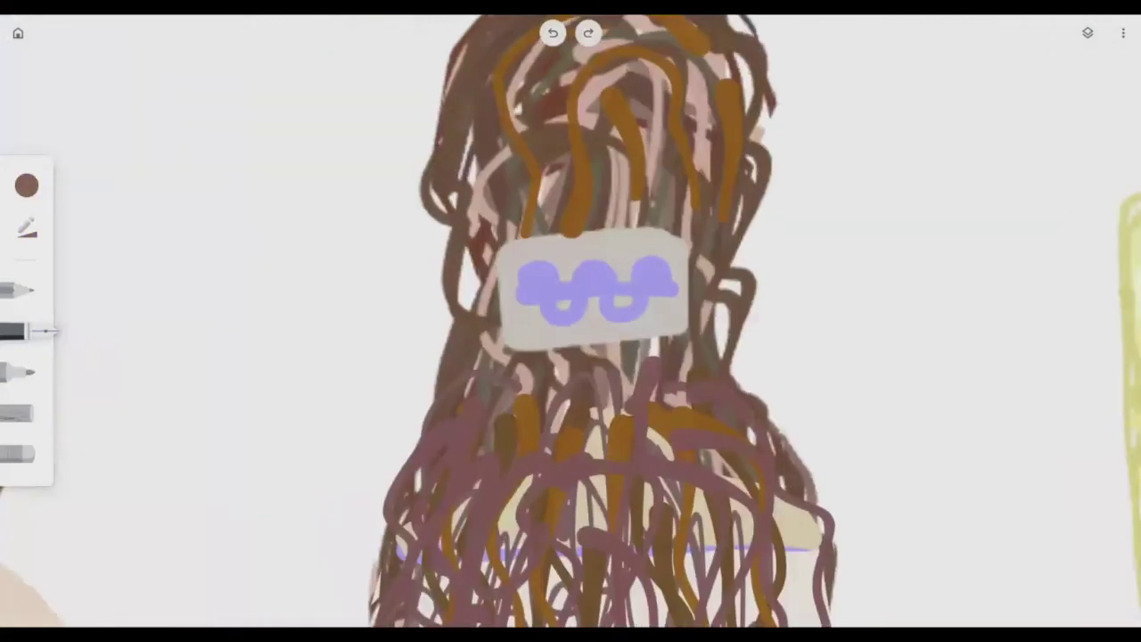
{"action": "scroll", "coordinate": [606, 321], "scroll_direction": "down", "scroll_amount": 2}
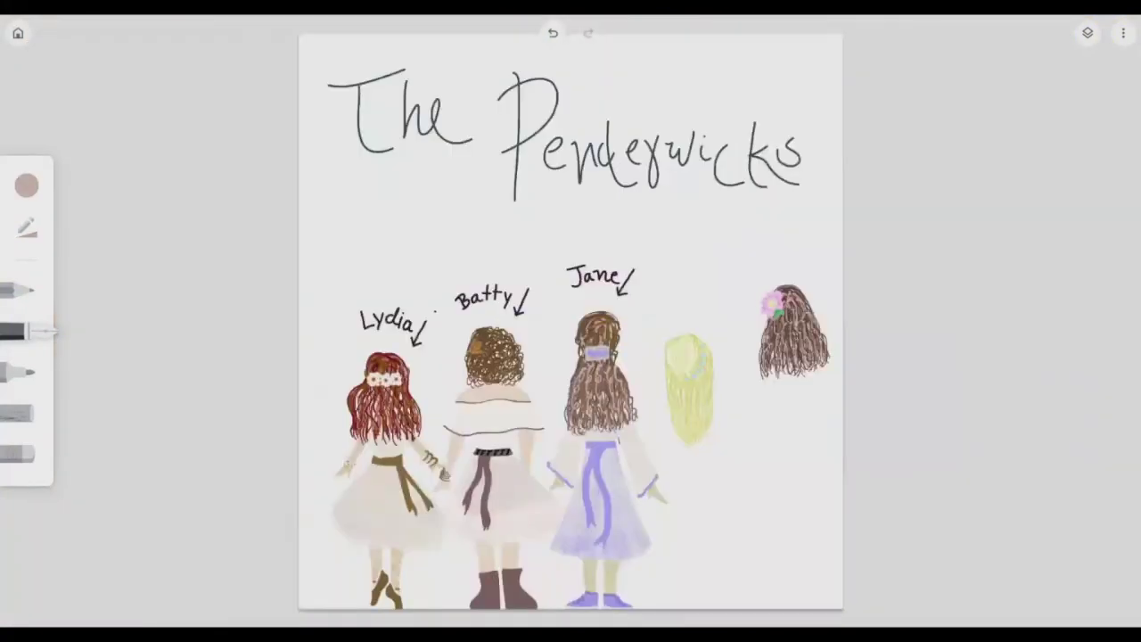
Draw pale pinkish-brown curls over the crown of Jane's hair above the clip, and switch the pen colour to brown.
{"action": "left_click_drag", "start_coordinate": [535, 164], "coordinate": [508, 312]}
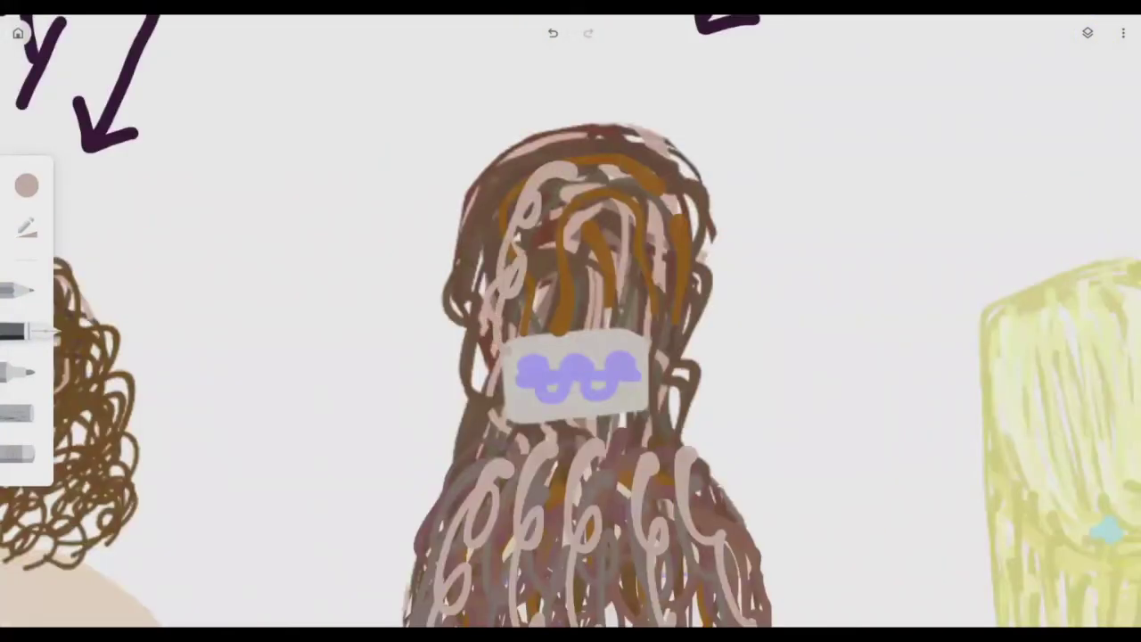
{"action": "left_click_drag", "start_coordinate": [579, 161], "coordinate": [606, 321]}
{"action": "left_click_drag", "start_coordinate": [642, 156], "coordinate": [655, 326]}
{"action": "left_click", "coordinate": [26, 185]}
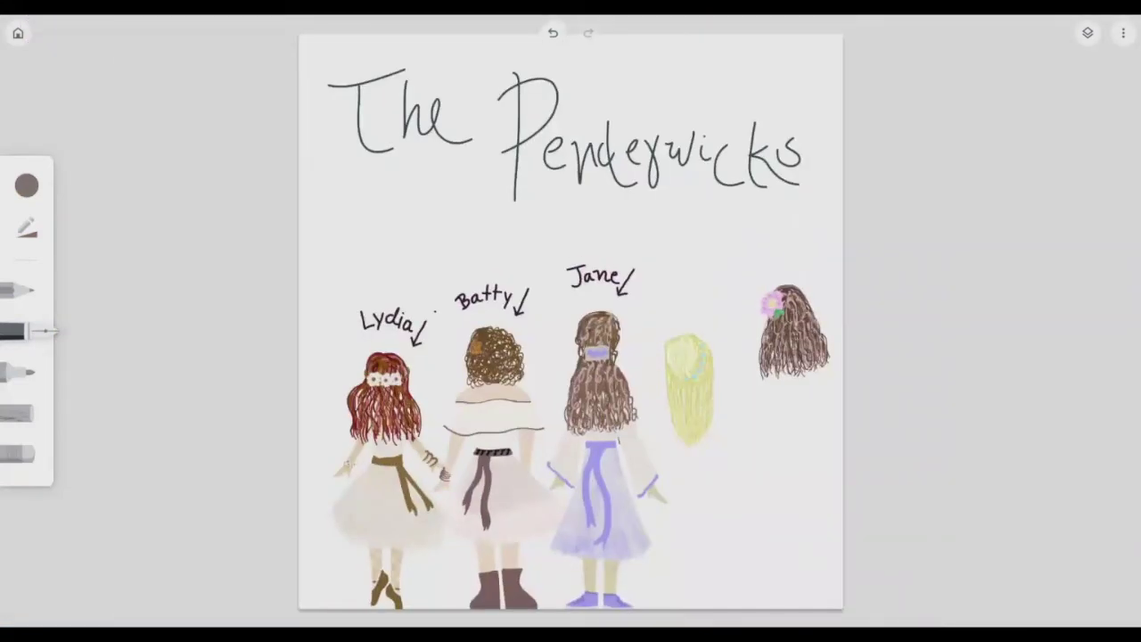
{"action": "left_click", "coordinate": [27, 184]}
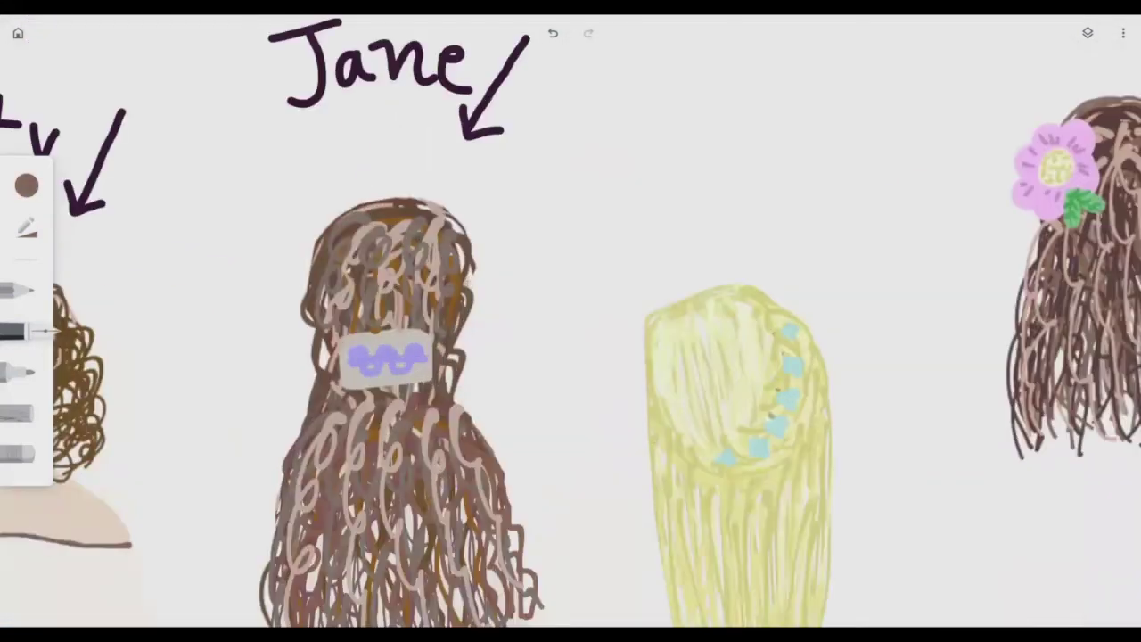